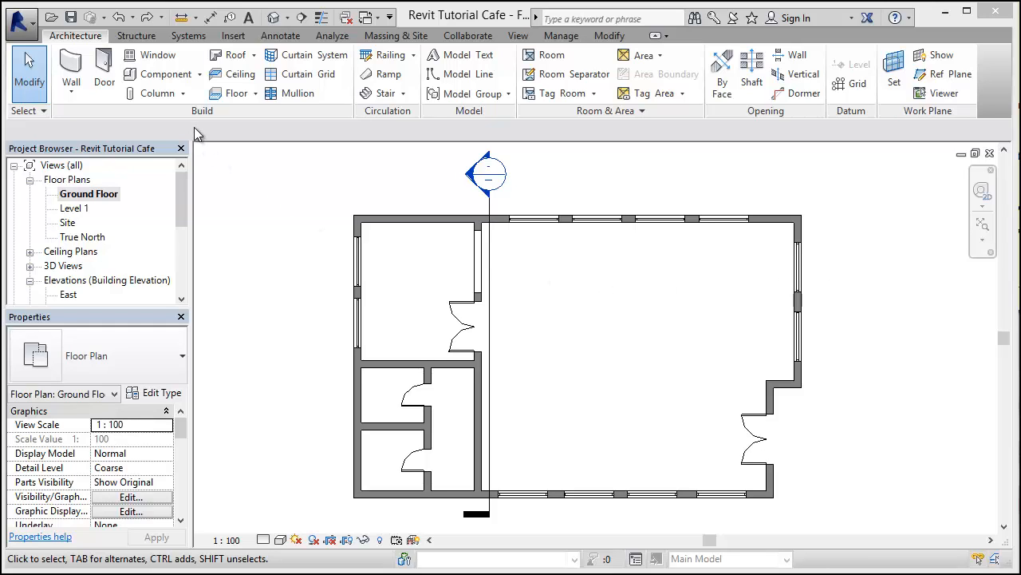
Place a row of three M_Desk 1525 x 762mm components in the large room, about 0.8 m from its upper wall
left_click(162, 73)
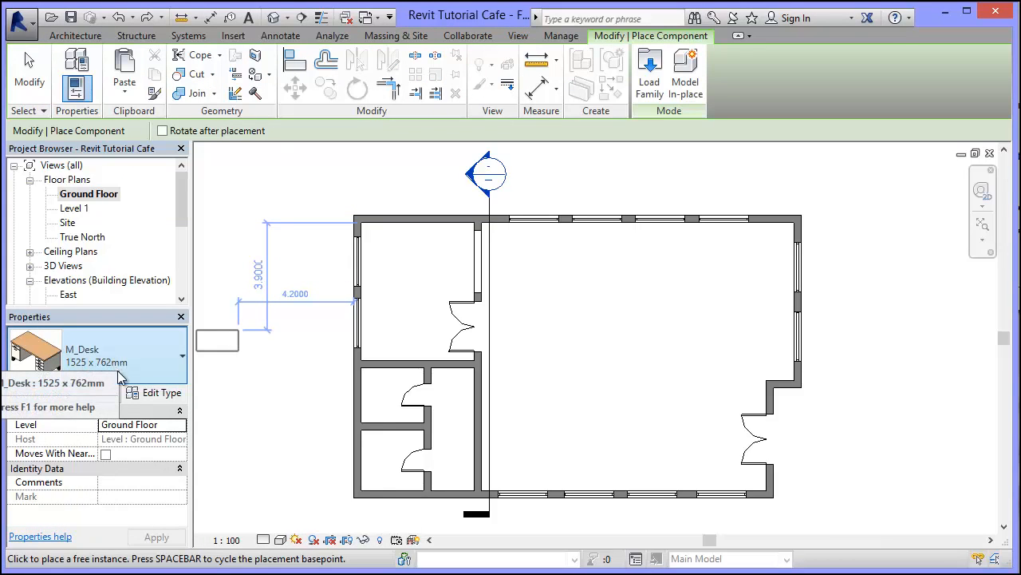
left_click(182, 356)
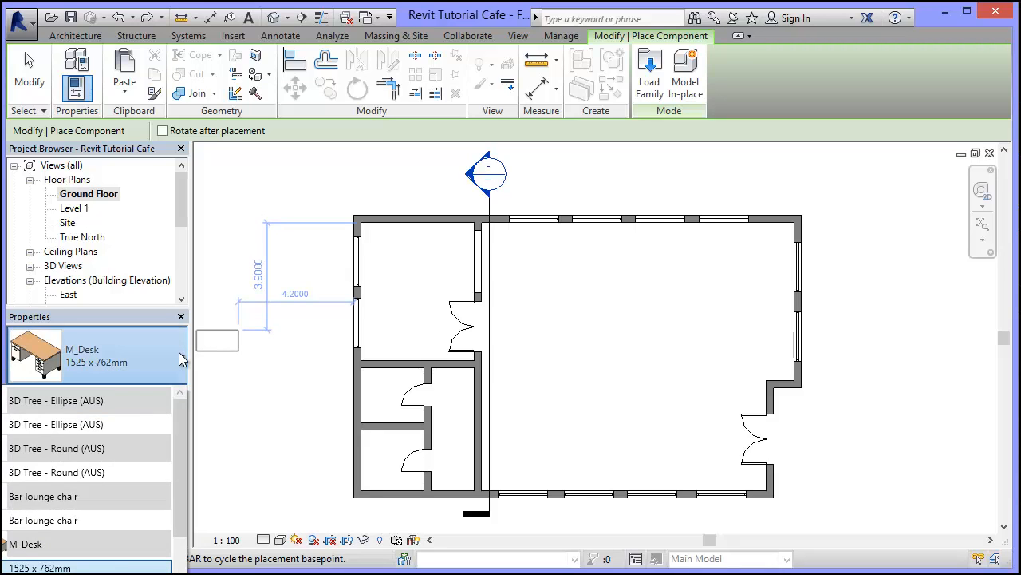
left_click(182, 356)
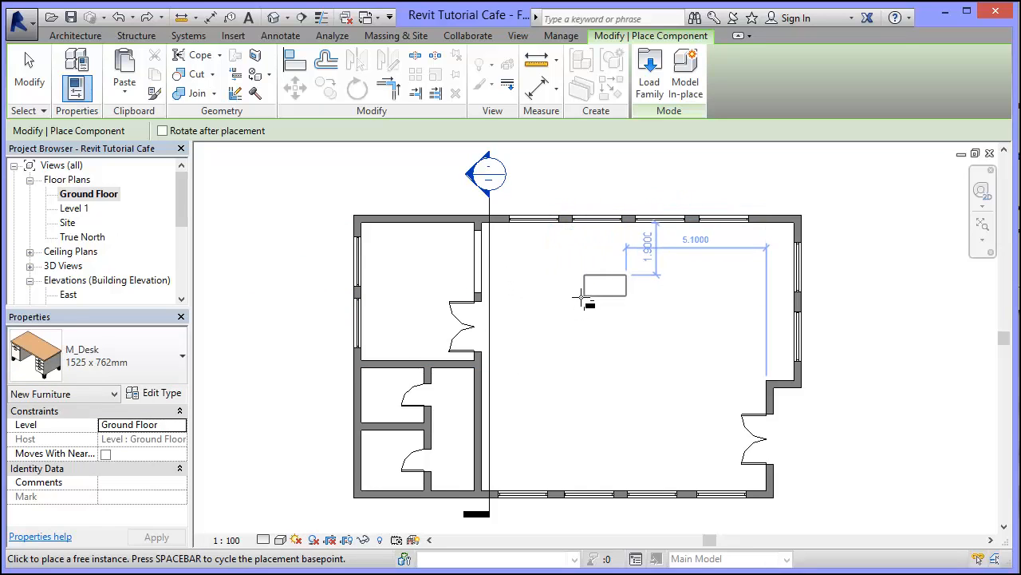
left_click(505, 264)
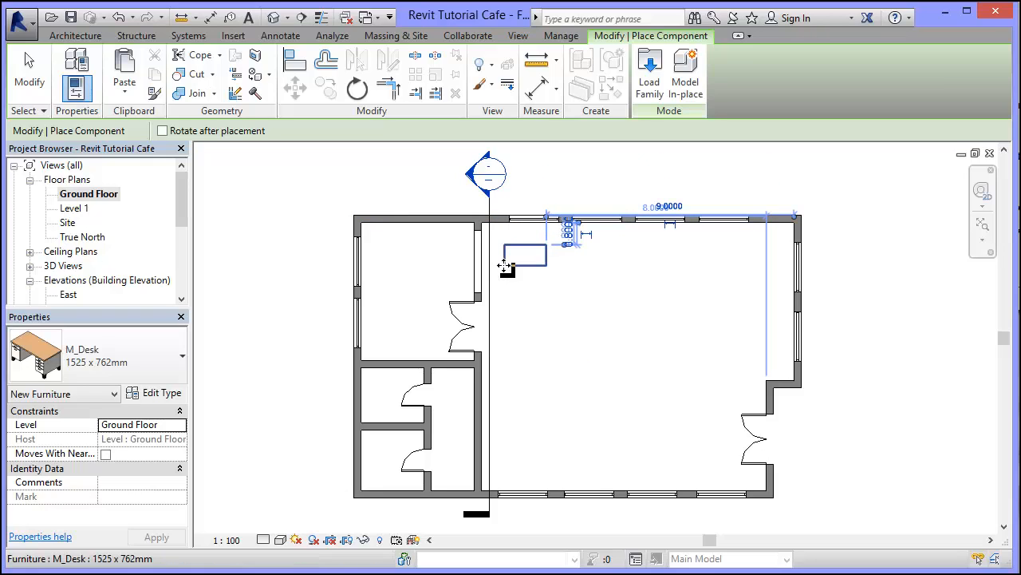
left_click(565, 265)
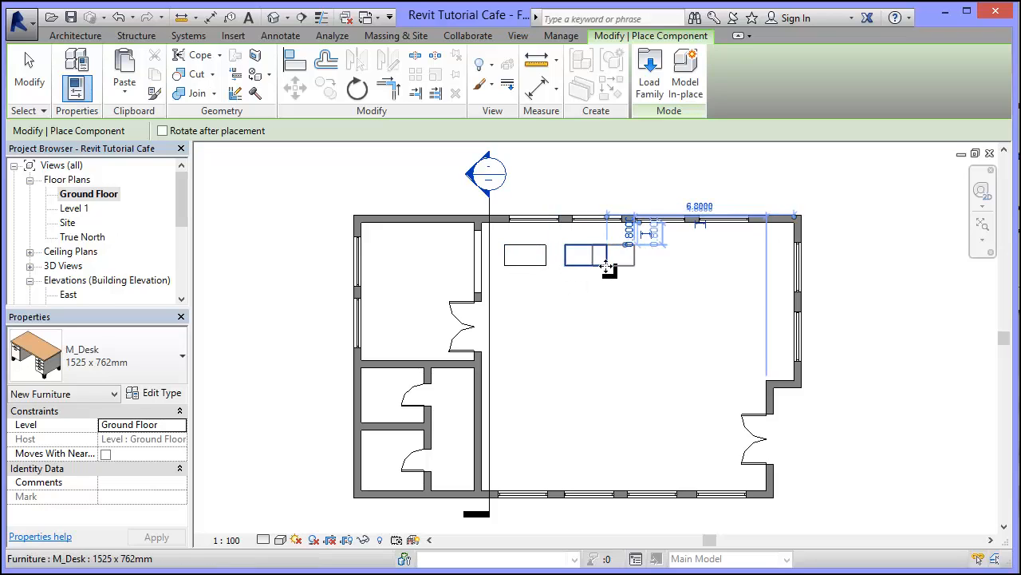
left_click(635, 268)
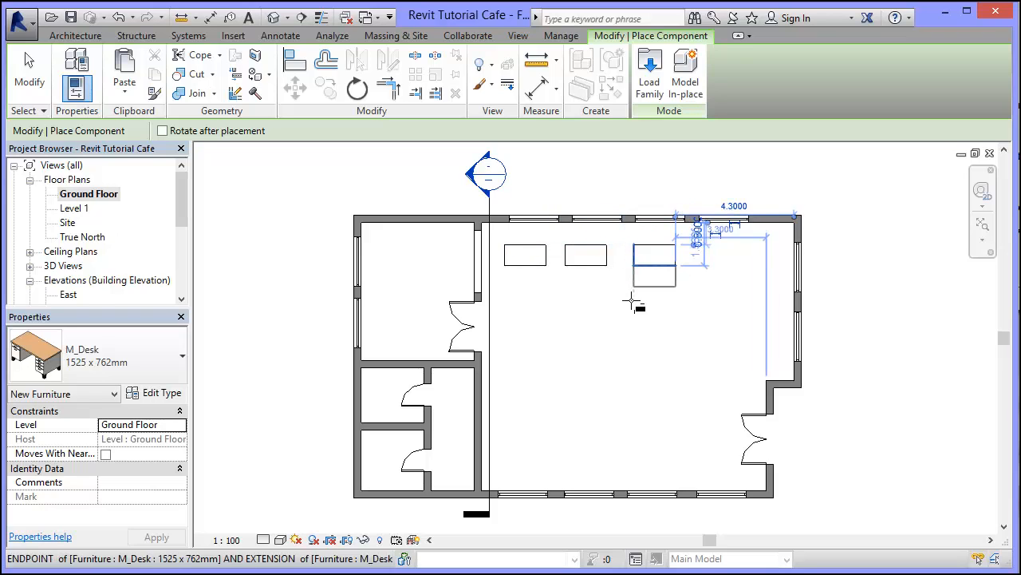
Place a second row of three desks about 2.3 m from the upper wall, then check the layout in 3D and return to Ground Floor
left_click(632, 307)
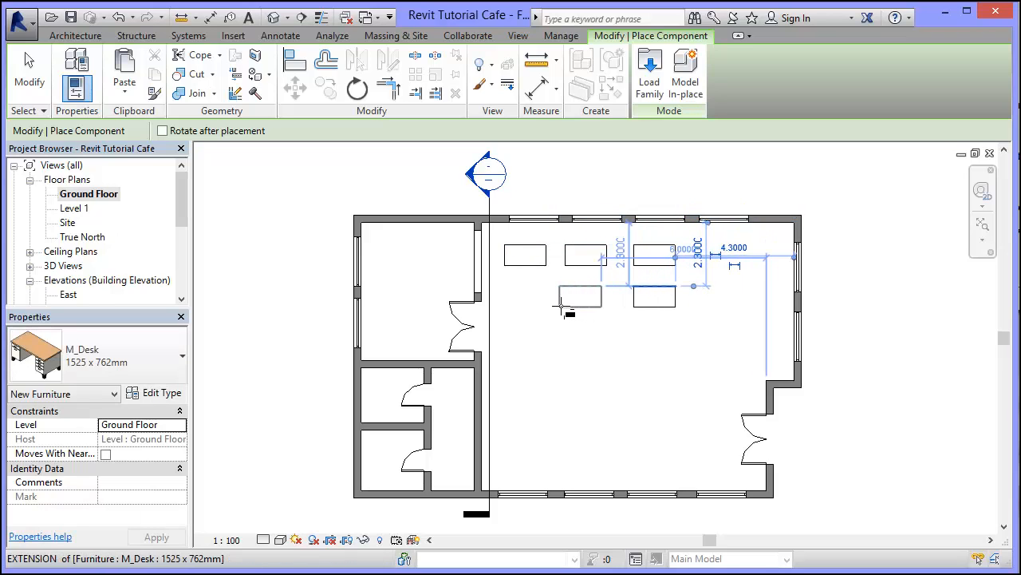
left_click(566, 307)
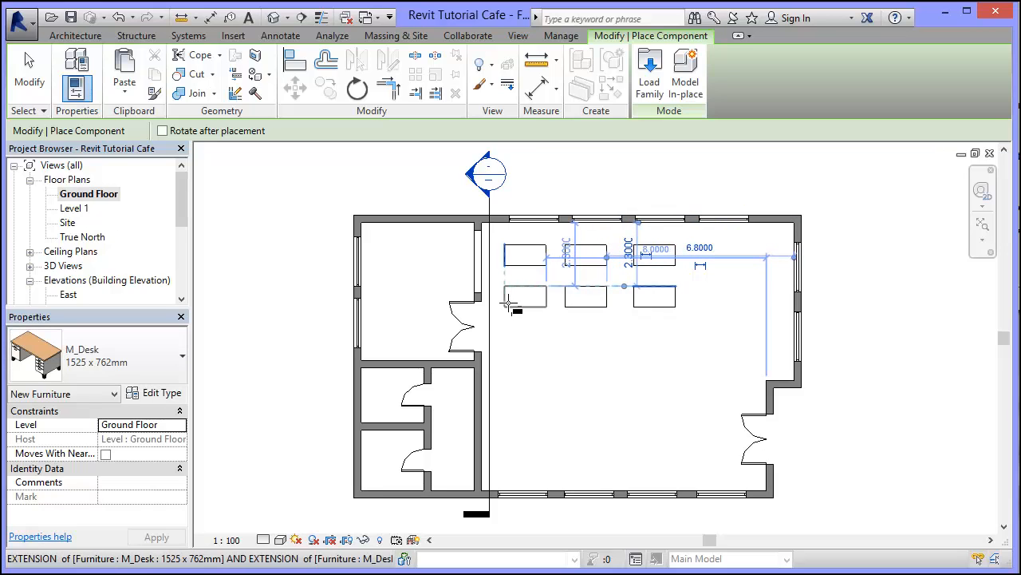
left_click(508, 305)
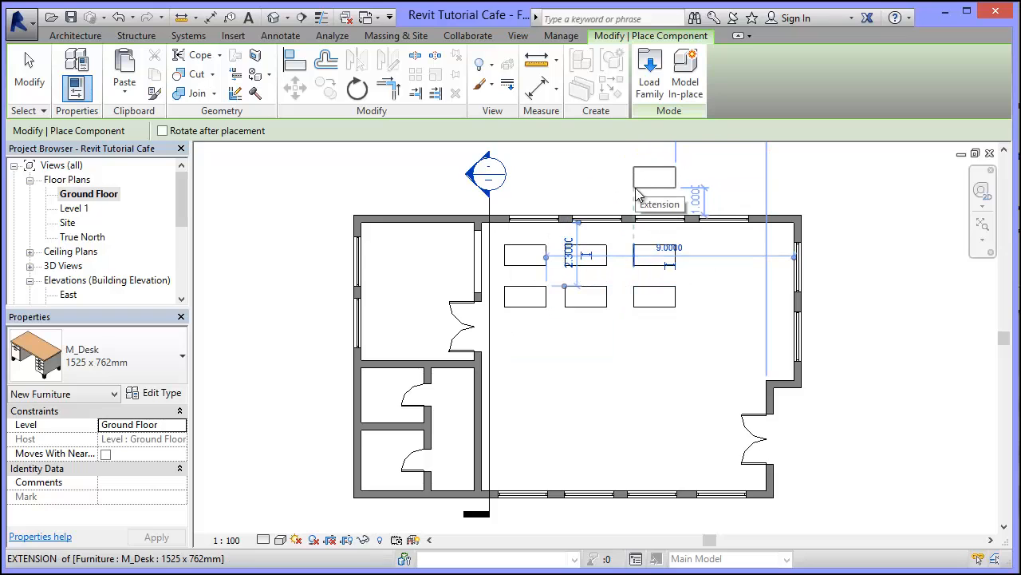
key("Escape")
key("Escape")
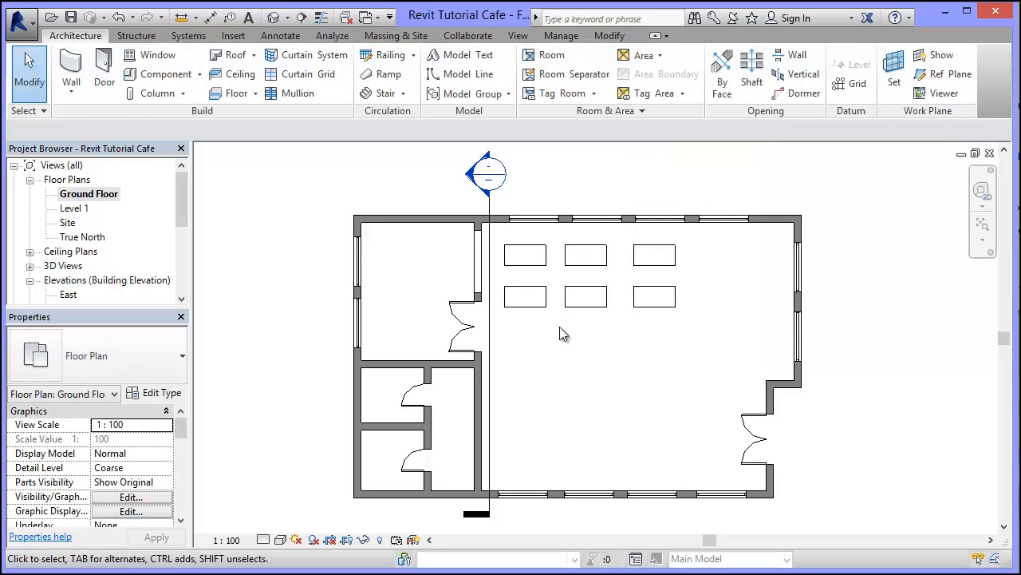
left_click(273, 20)
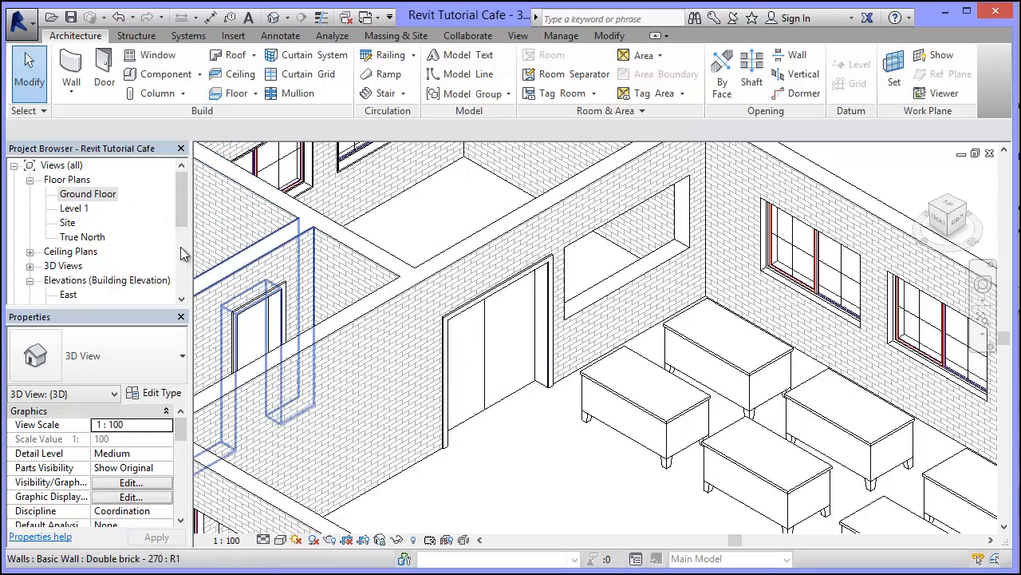
double_click(88, 194)
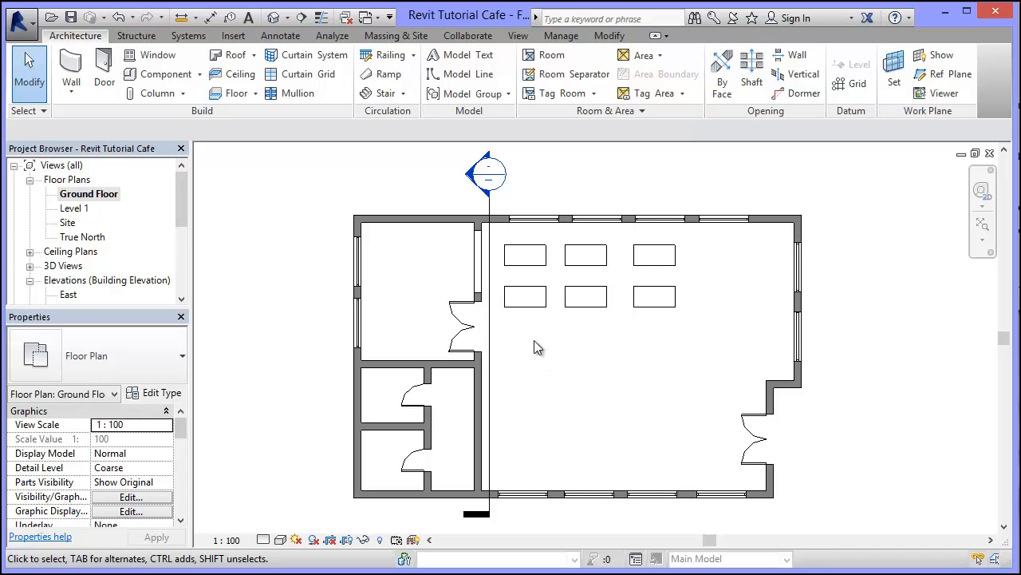
left_click_drag(622, 335, 717, 290)
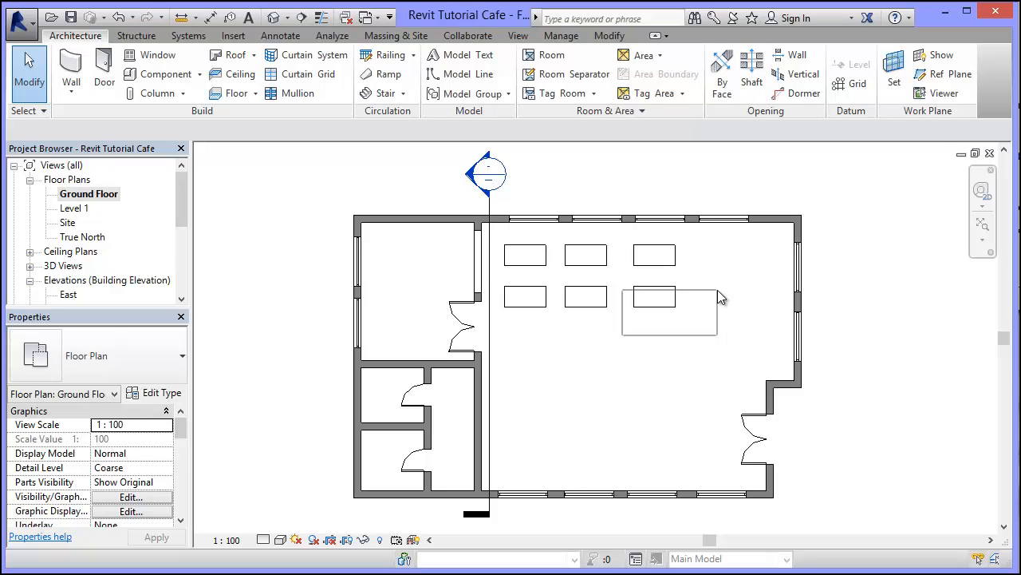
left_click_drag(717, 290, 719, 283)
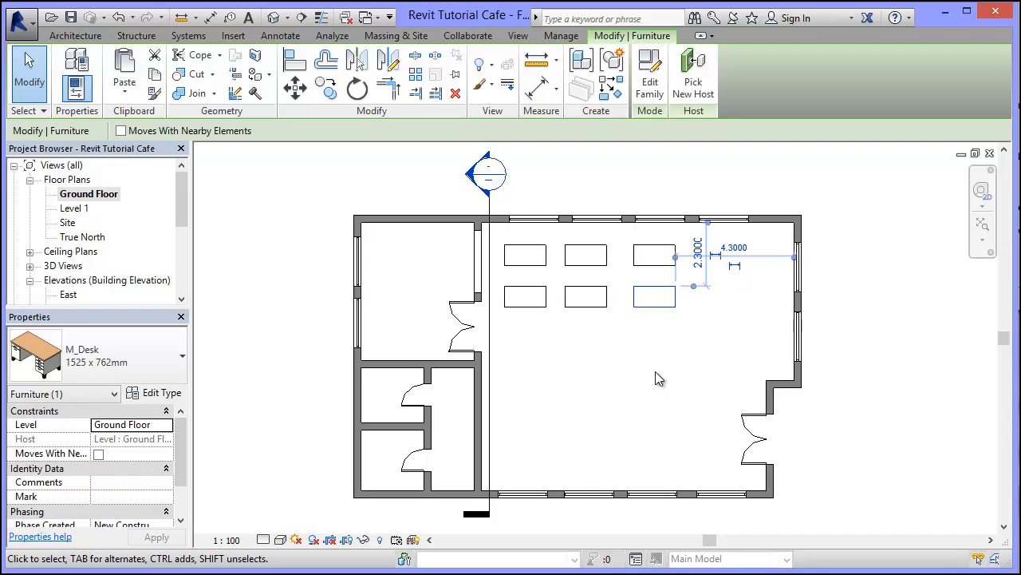
key("Escape")
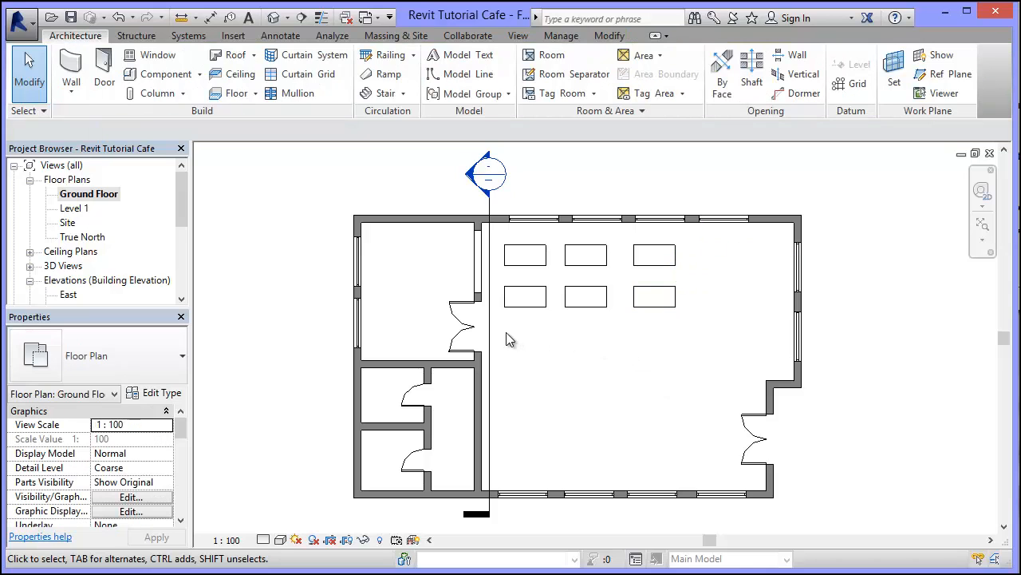
Copy all six desks into the lower half of the large room and check the copies in the default 3D view
left_click_drag(497, 329, 719, 242)
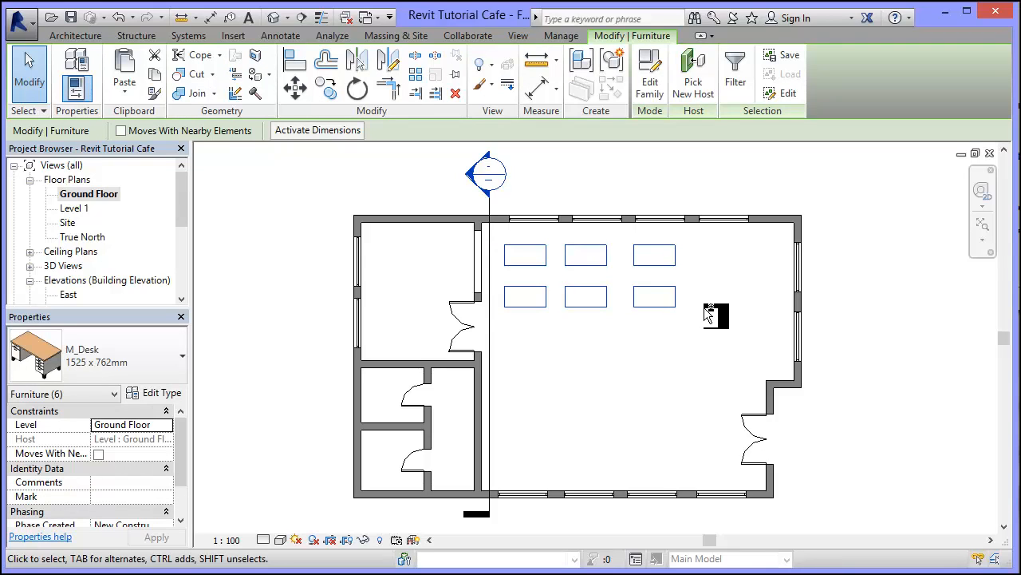
key("ctrl+v")
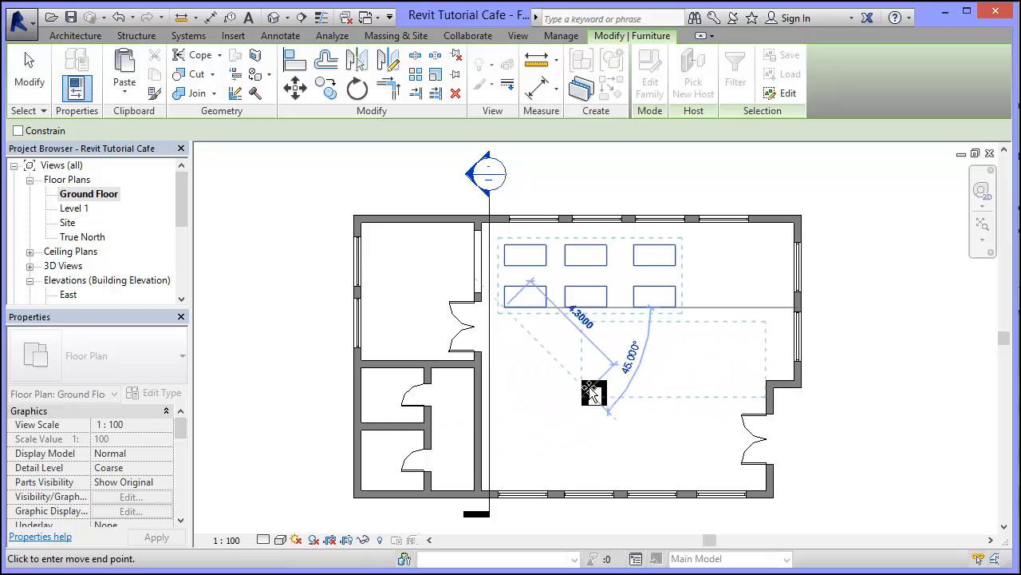
left_click(503, 428)
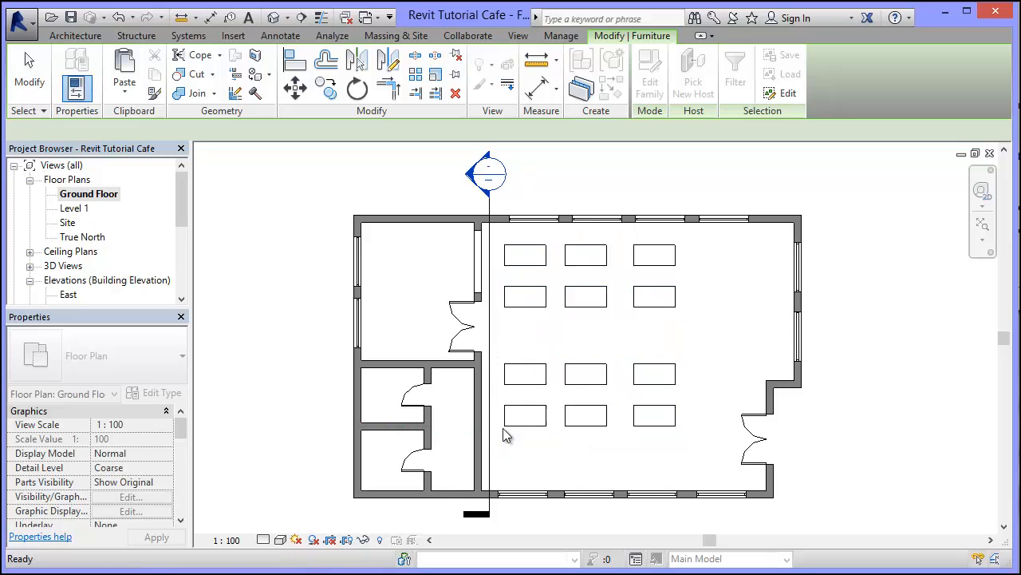
left_click(726, 316)
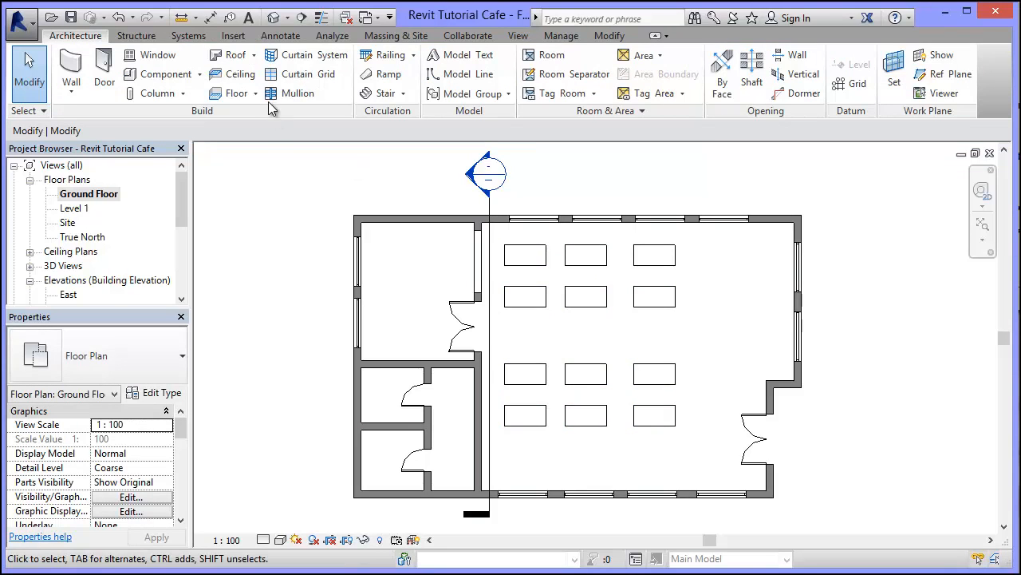
left_click(274, 17)
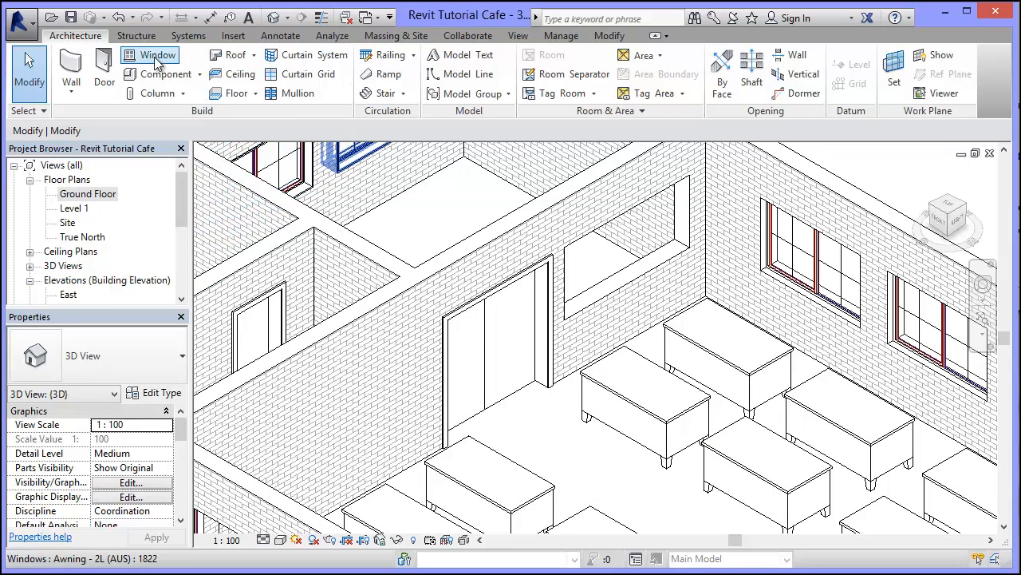
double_click(80, 197)
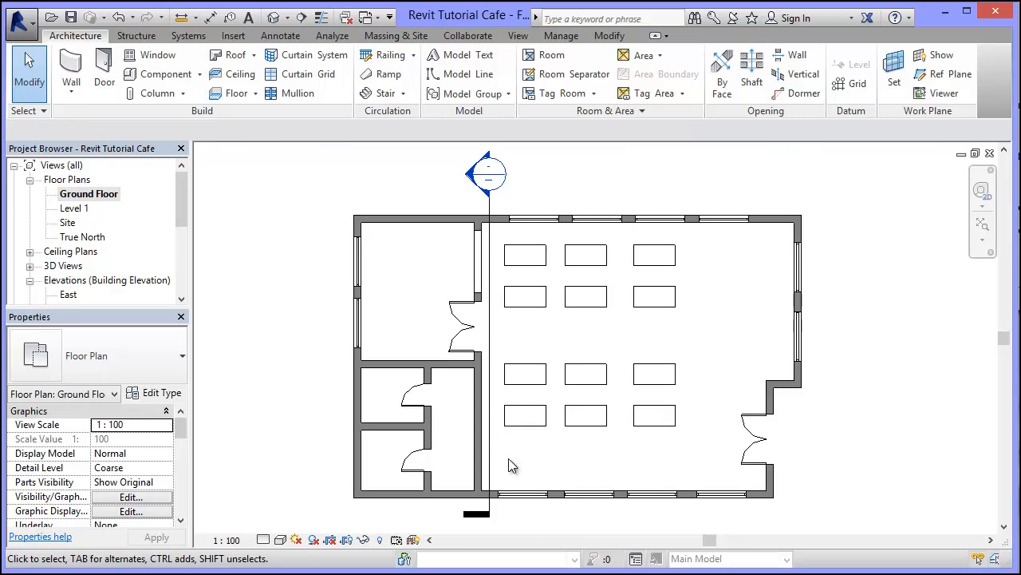
Delete every desk in the large room except the three in the row nearest the upper wall
left_click_drag(508, 458, 724, 286)
key("Delete")
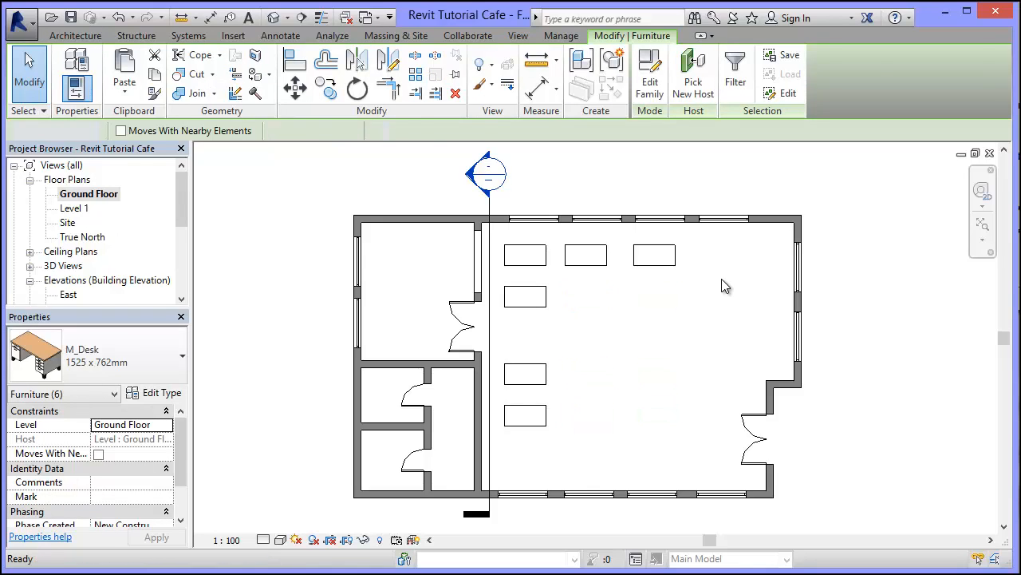
left_click_drag(496, 441, 615, 289)
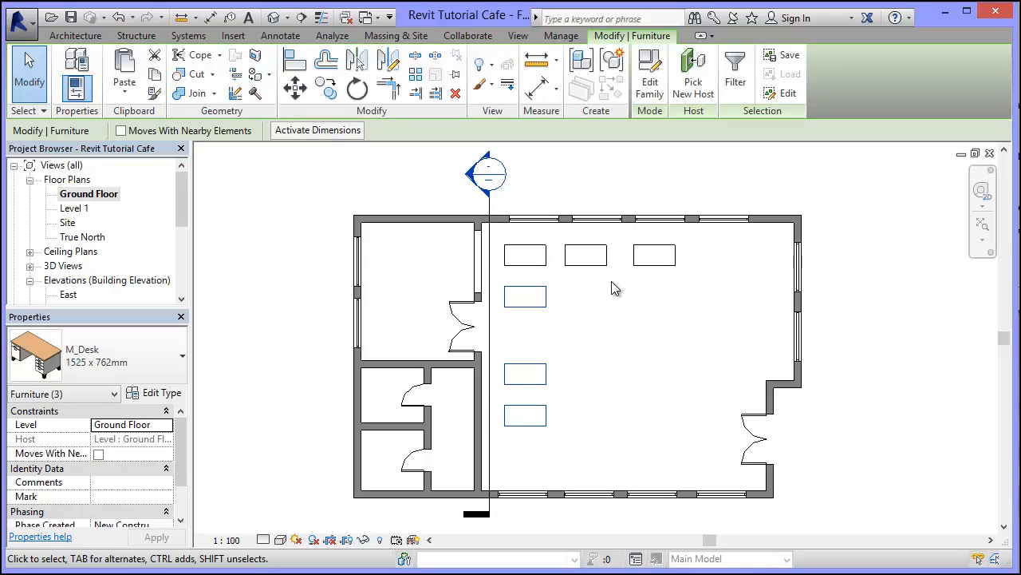
key("Delete")
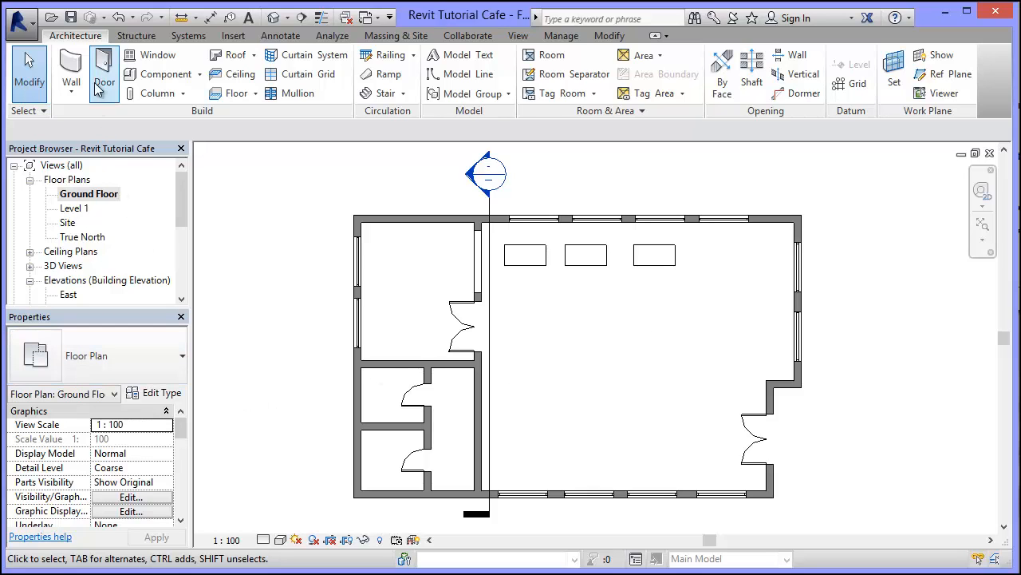
Place three M_Desk 1525 x 762mm components, rotated 180 degrees, in a horizontal row below the existing desks and roughly aligned with them
left_click(155, 74)
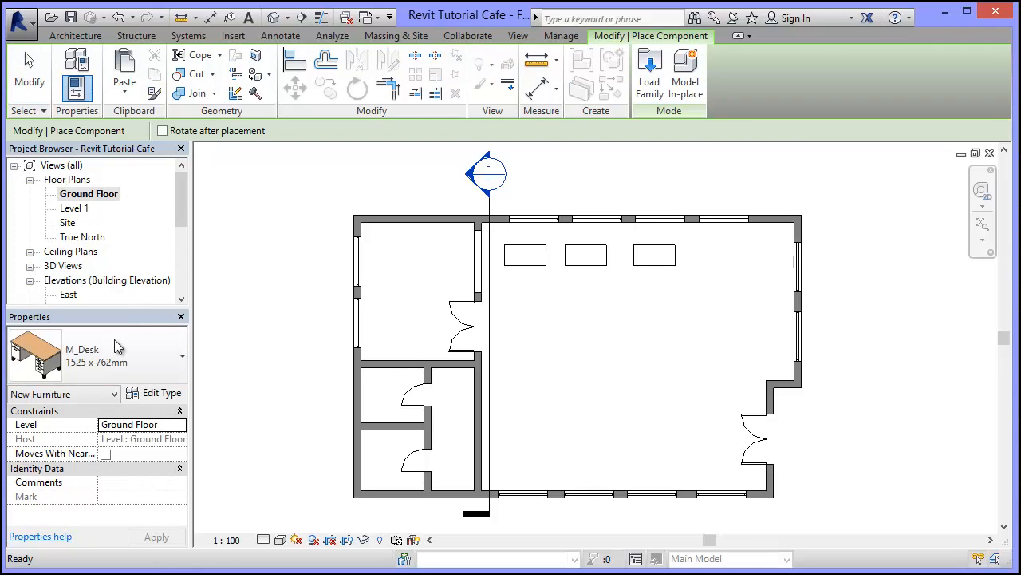
left_click(102, 359)
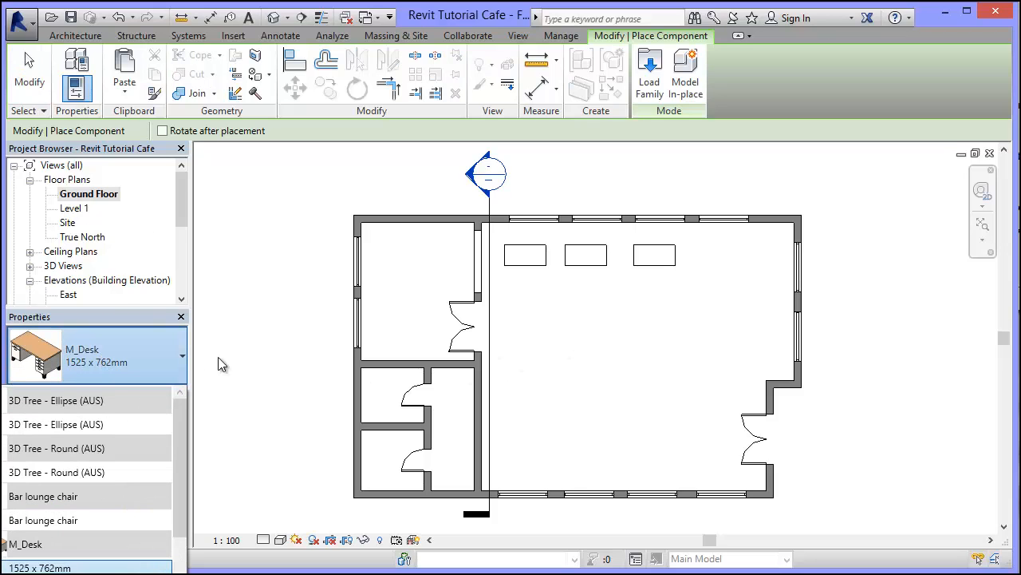
left_click(51, 568)
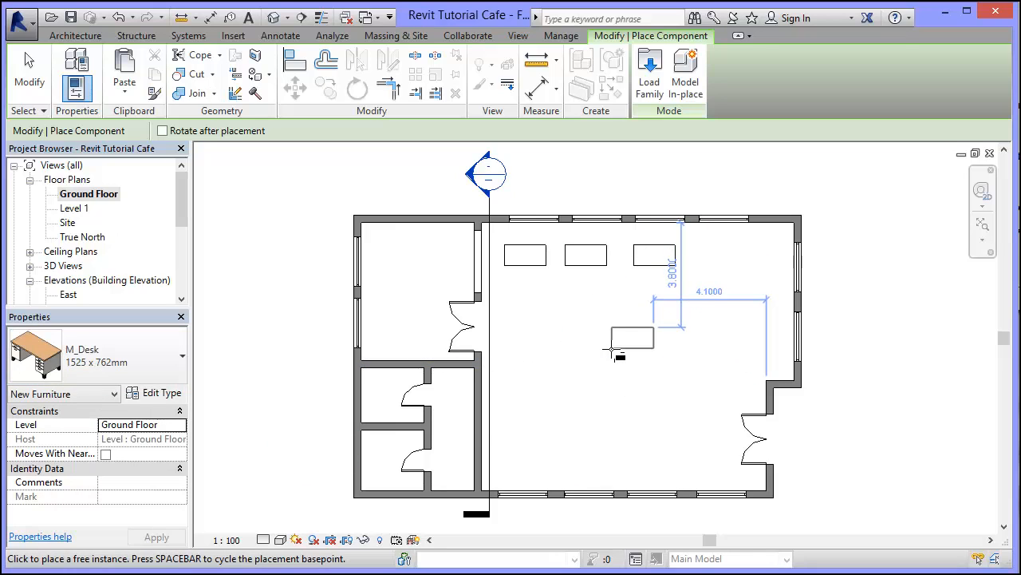
key("space")
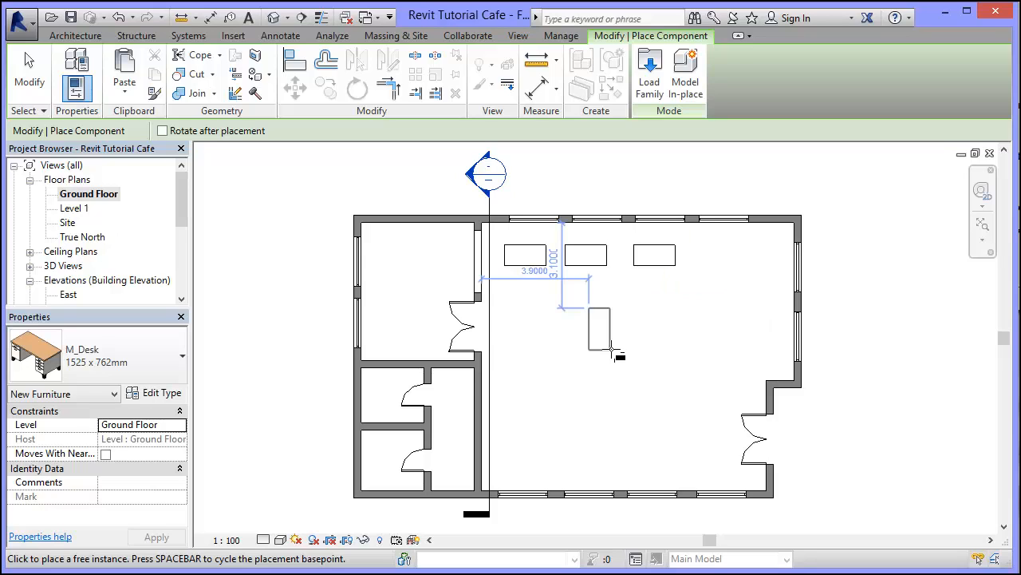
key("space")
key("space")
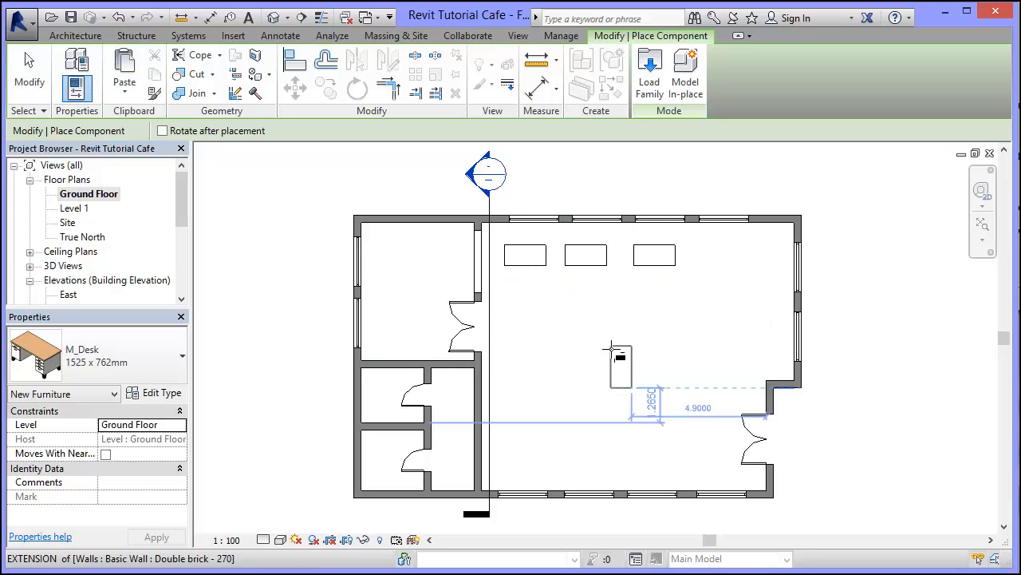
key("space")
key("space")
key("space")
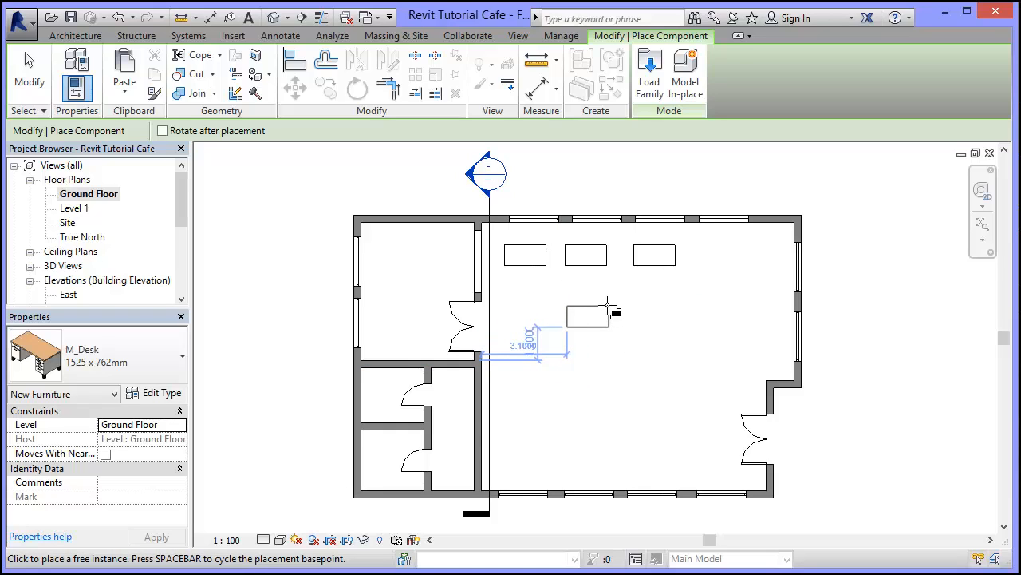
left_click(608, 305)
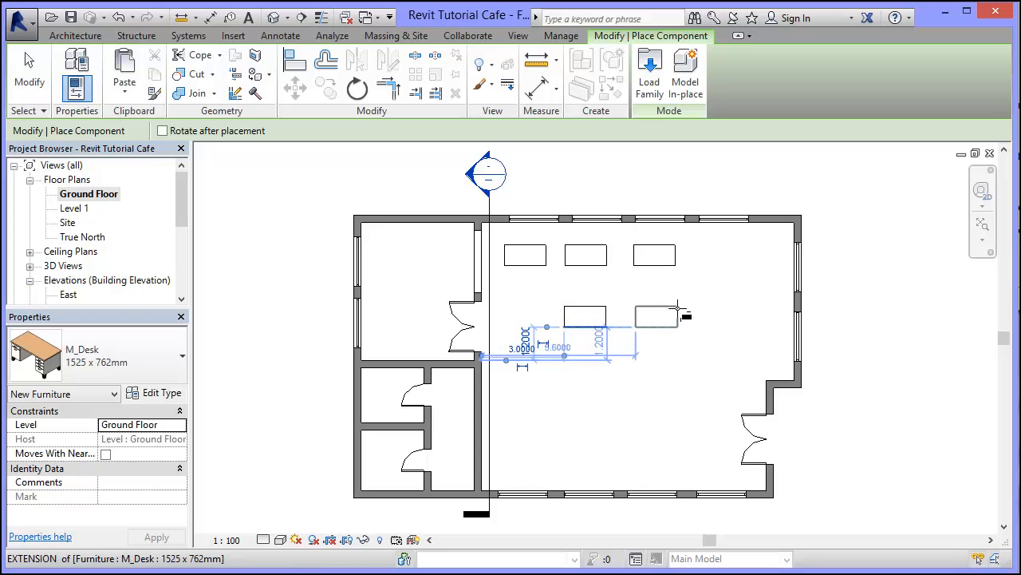
left_click(677, 307)
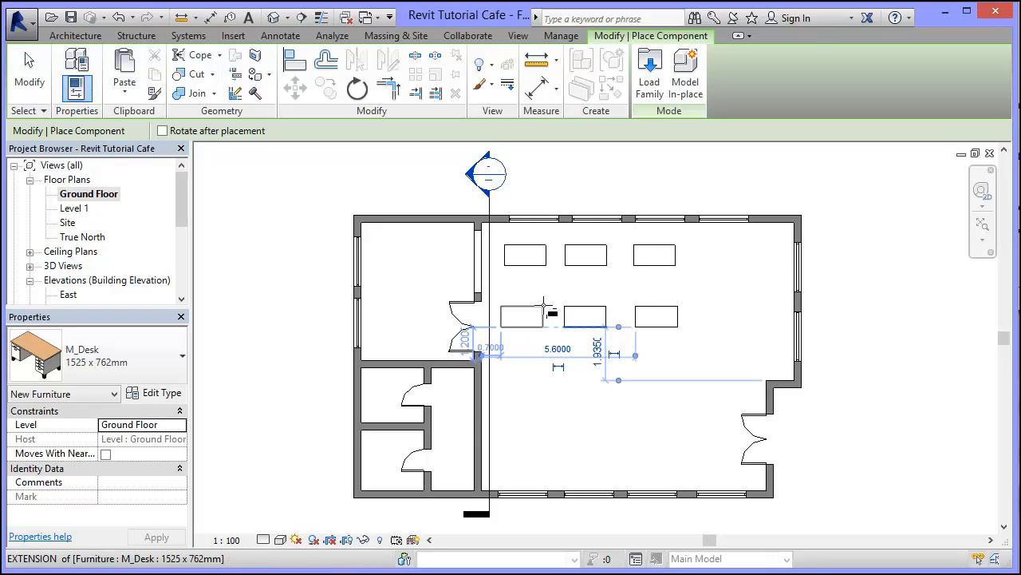
left_click(545, 306)
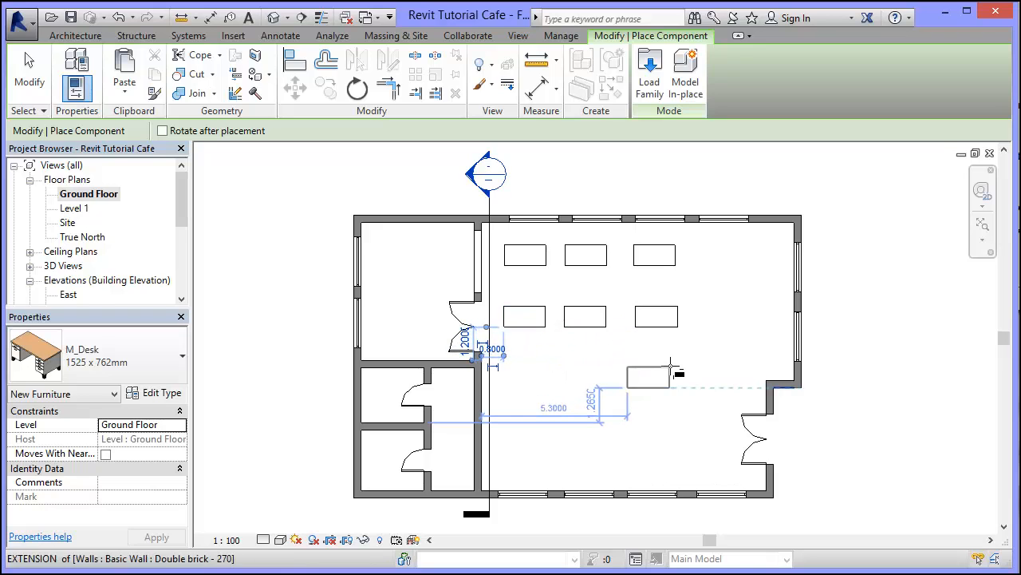
key("Escape")
key("Escape")
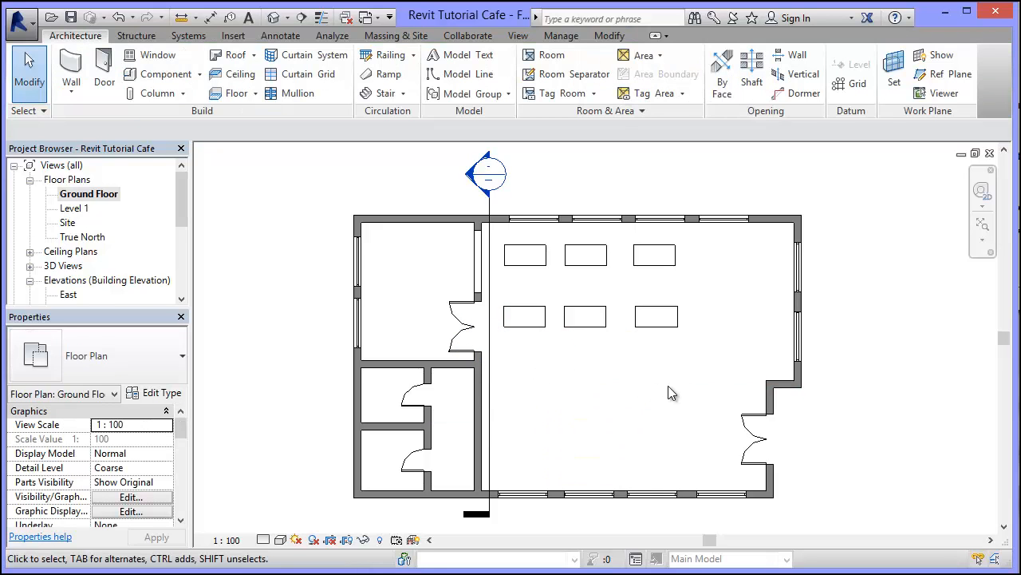
Check the two desk rows in the default 3D view and return to the Ground Floor plan
left_click(287, 16)
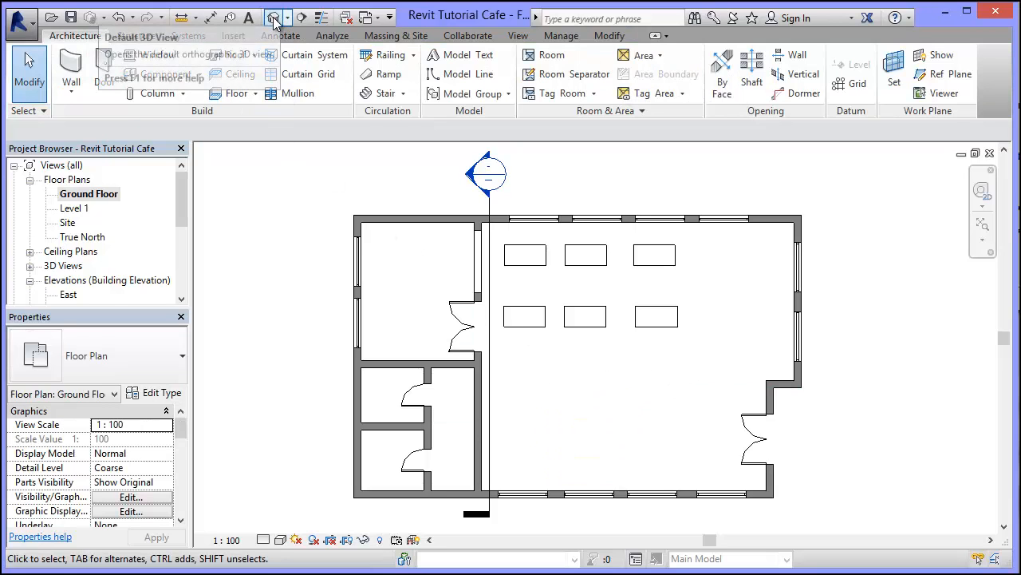
left_click(136, 38)
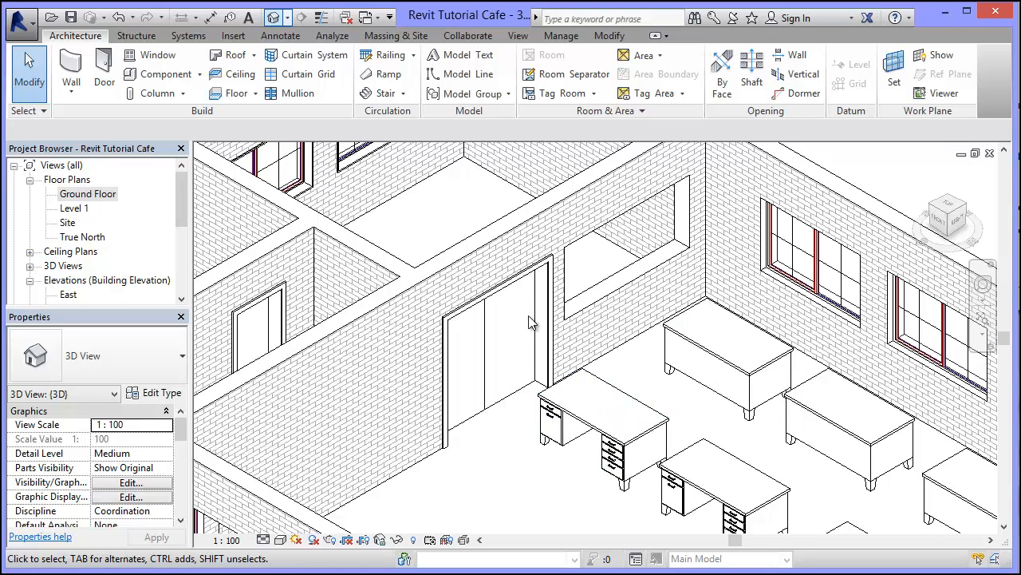
double_click(80, 194)
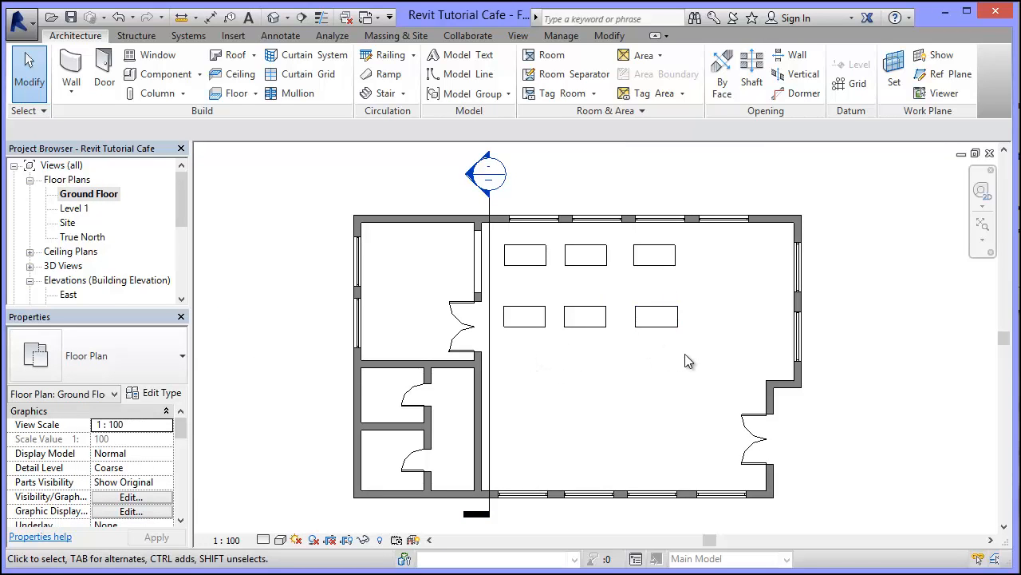
Rotate the desk at the right end of the second row 35° clockwise about its centre
left_click(660, 315)
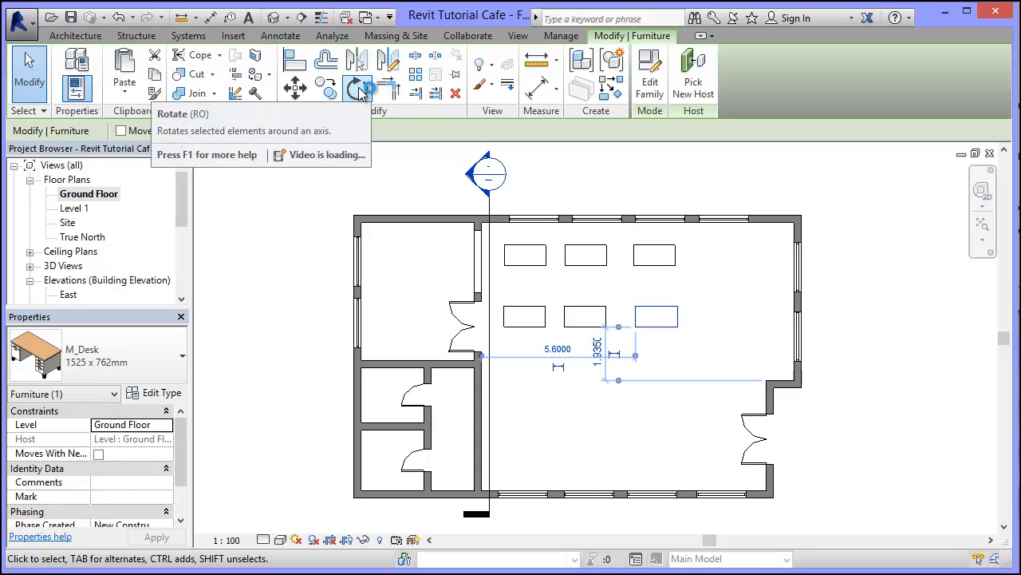
left_click(360, 90)
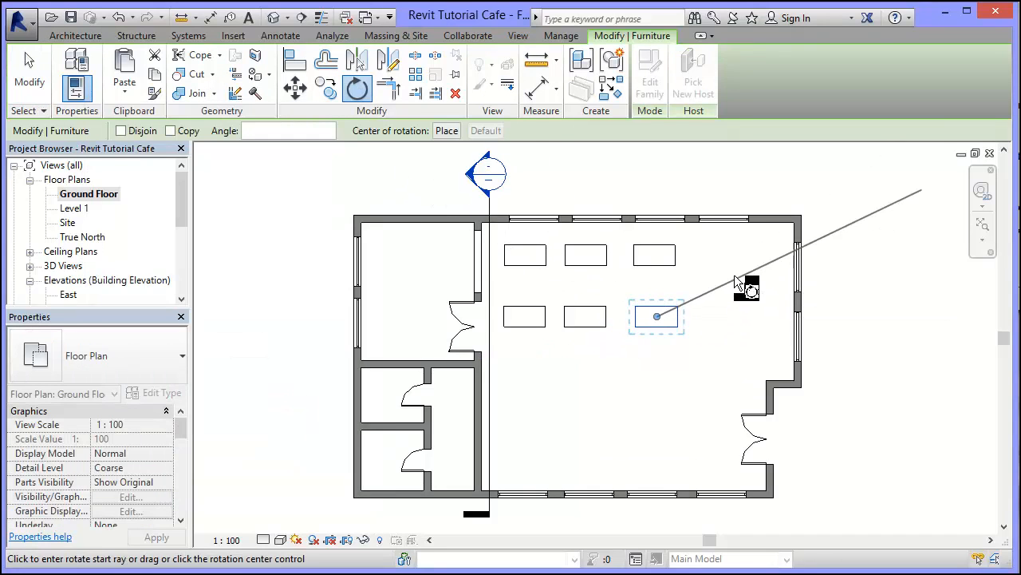
left_click(728, 317)
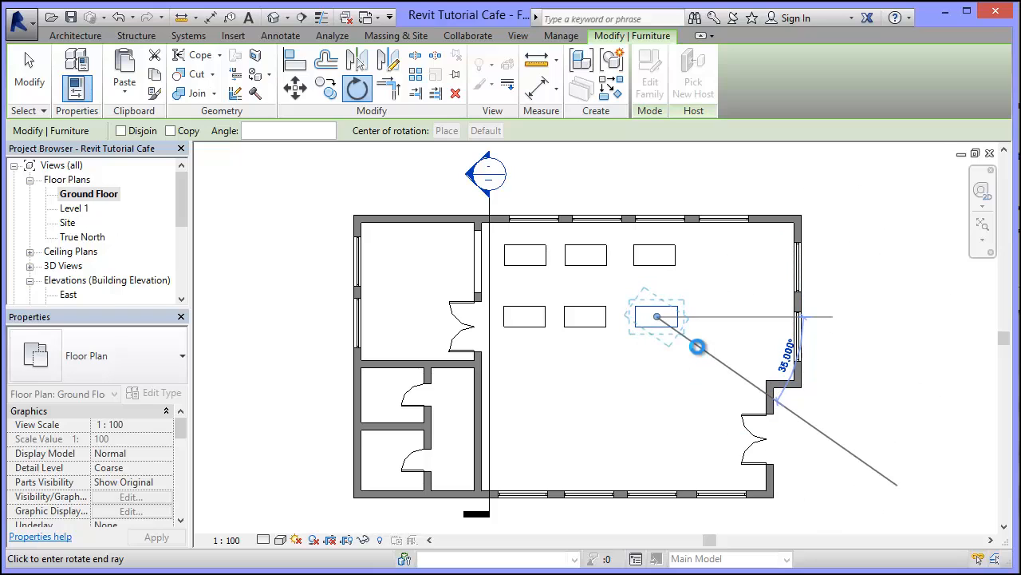
left_click(698, 347)
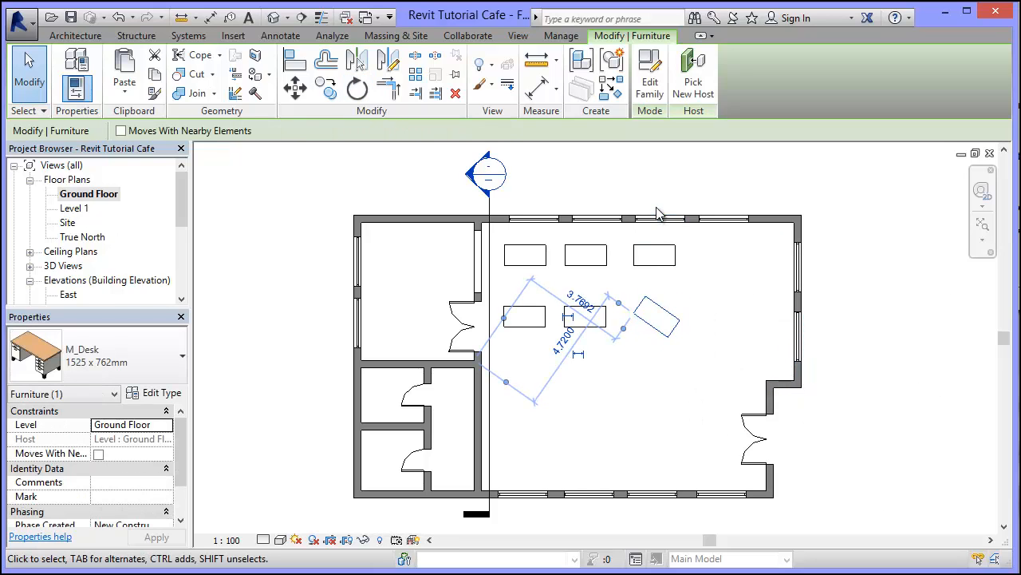
key("Escape")
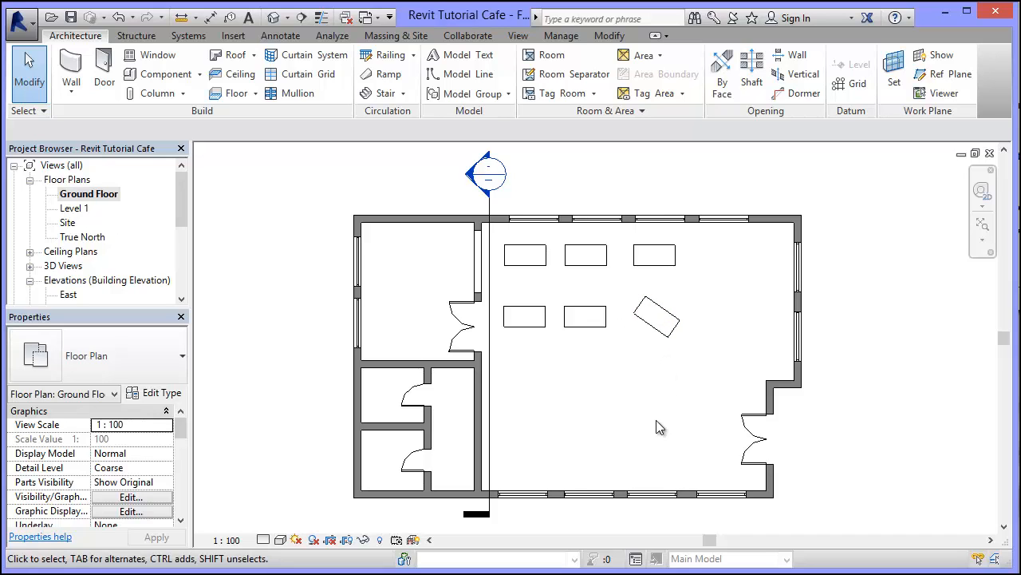
Copy the rotated desk into the large room's upper-right corner, at the end of the upper desk row
left_click(666, 316)
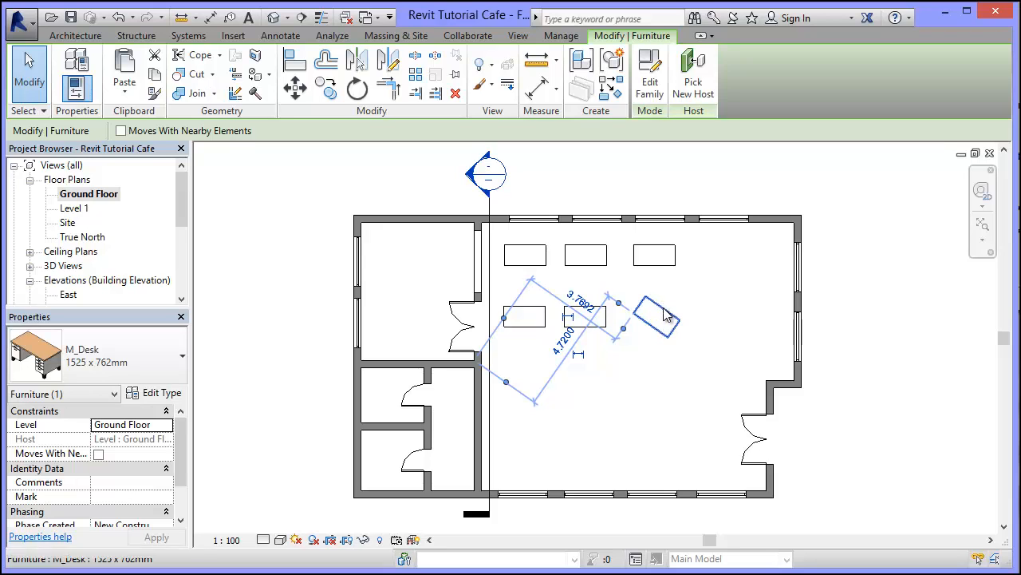
left_click_drag(664, 311, 728, 319)
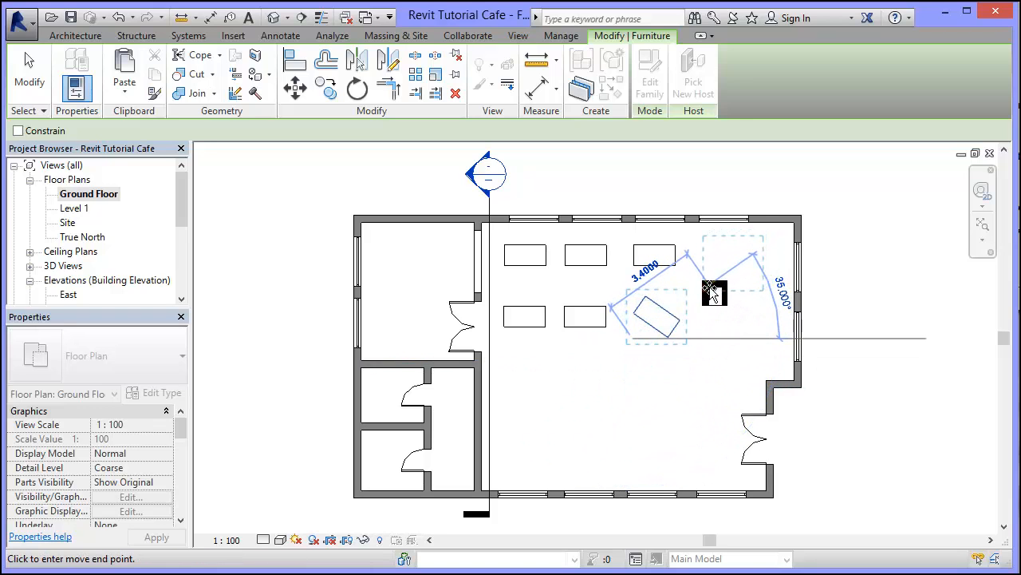
left_click(728, 294)
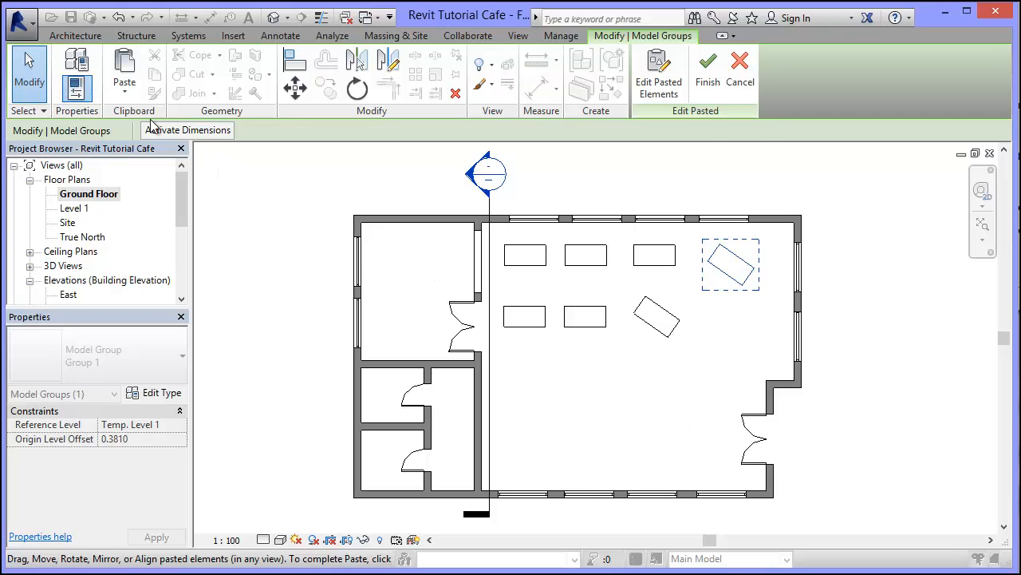
left_click(337, 189)
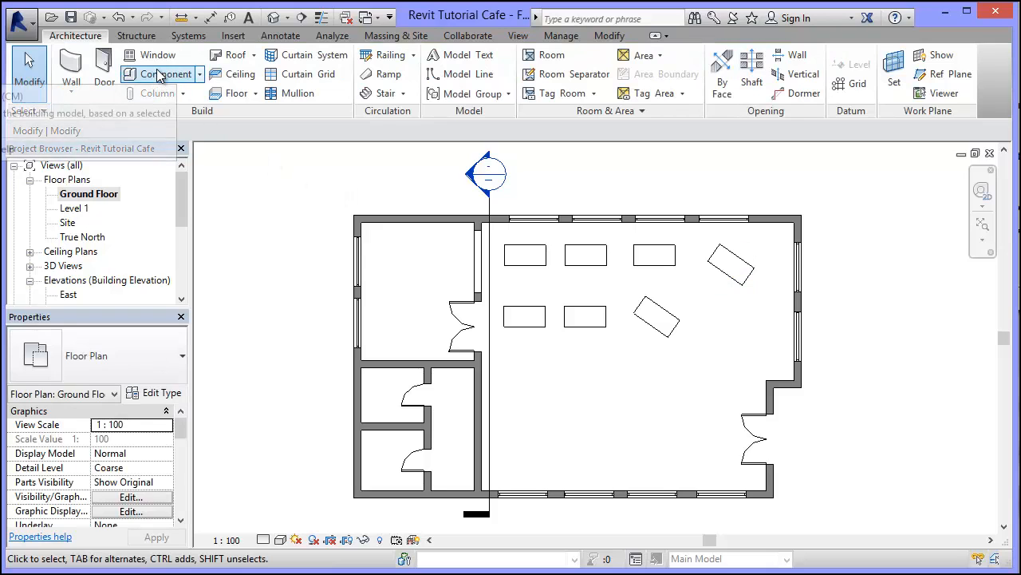
Start placing a component and open the folder of downloaded families inside the Furniture library for loading
left_click(156, 74)
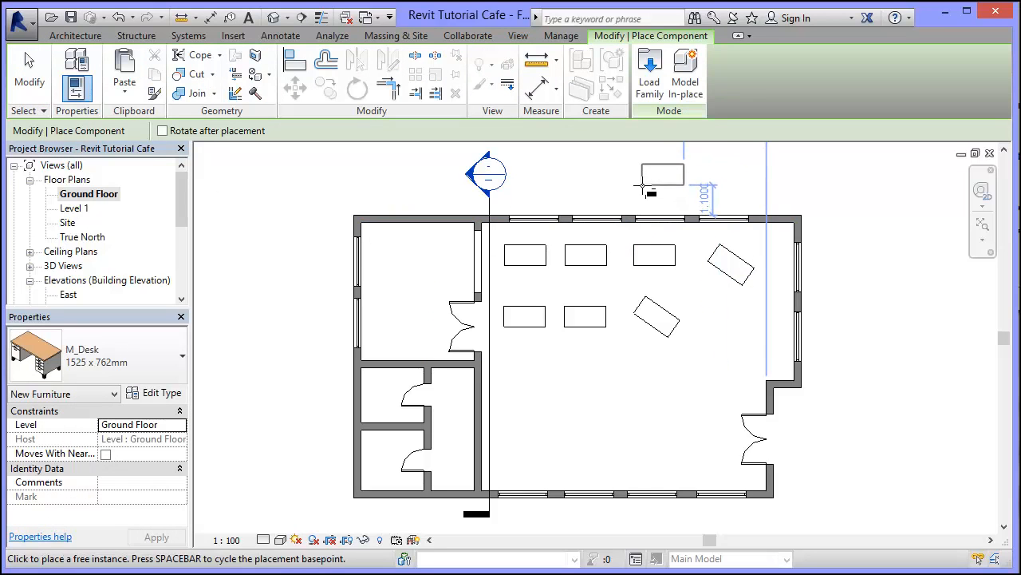
left_click(649, 64)
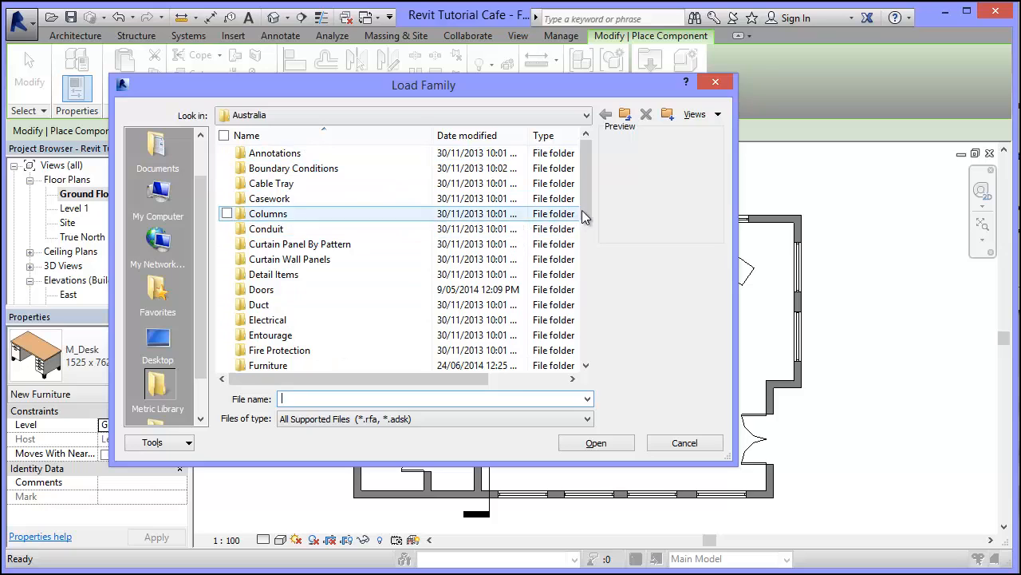
left_click_drag(587, 207, 587, 223)
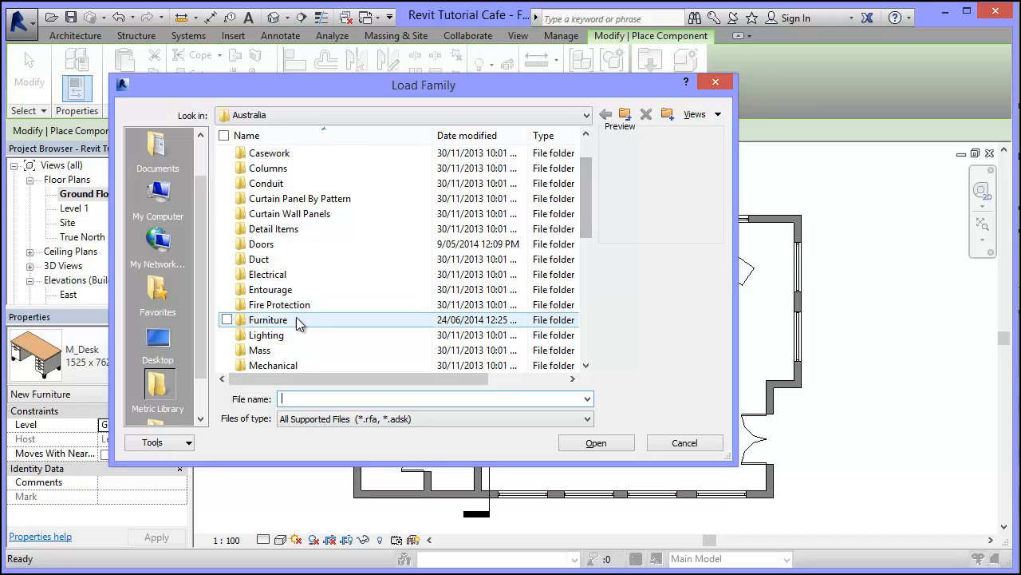
double_click(270, 320)
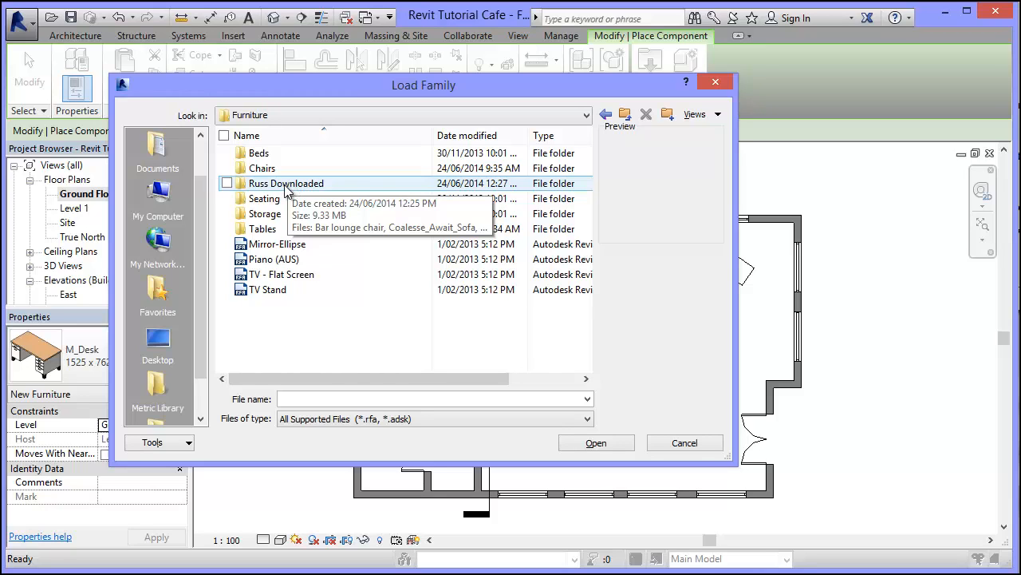
left_click(271, 183)
double_click(271, 183)
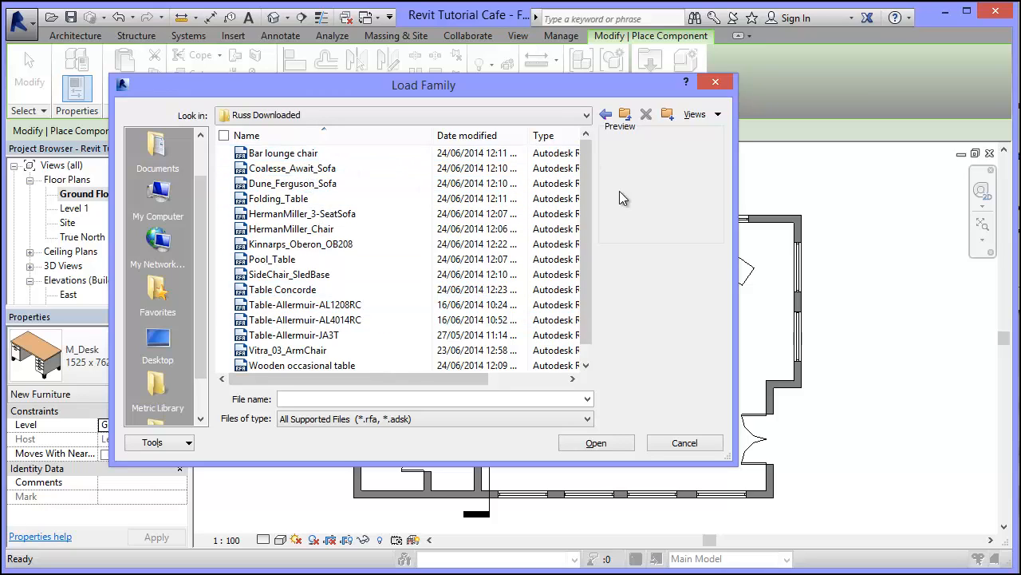
Preview several of the downloaded sofa, chair and table families, and load Coalesse_Await_Sofa into the project
left_click(281, 154)
left_click(279, 169)
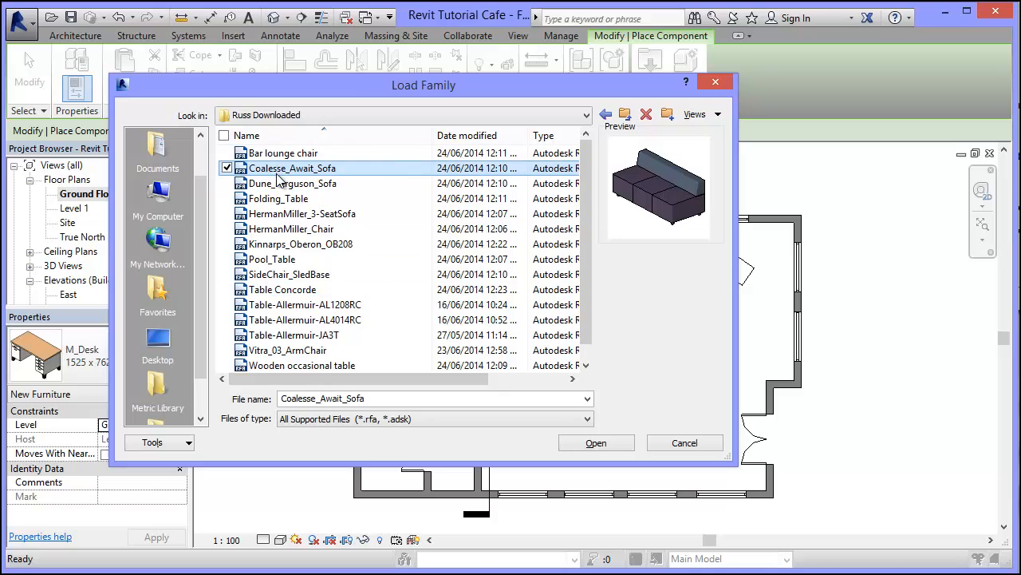
left_click(274, 184)
left_click(279, 169)
left_click(280, 199)
left_click(292, 214)
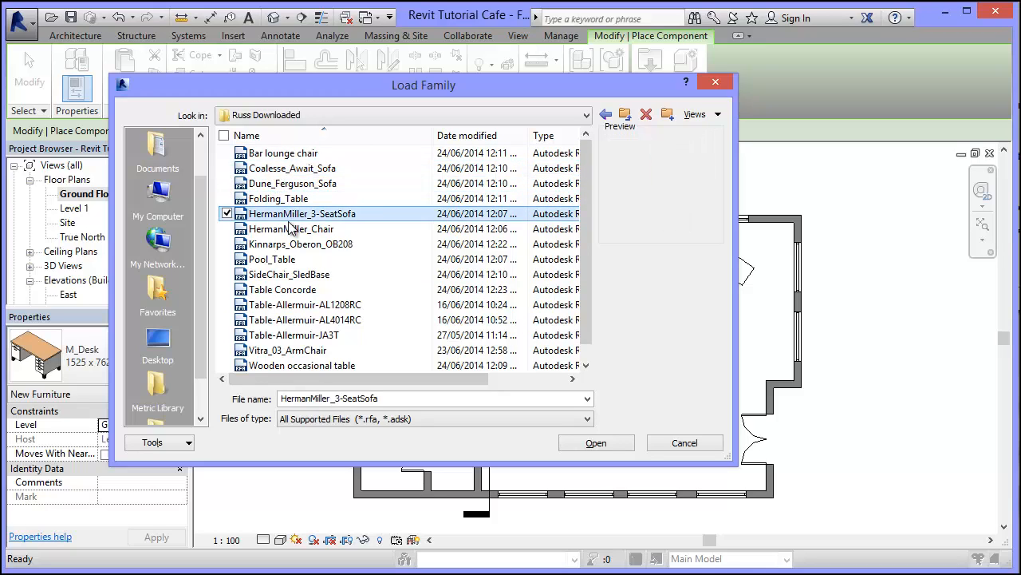
left_click(289, 230)
left_click(287, 243)
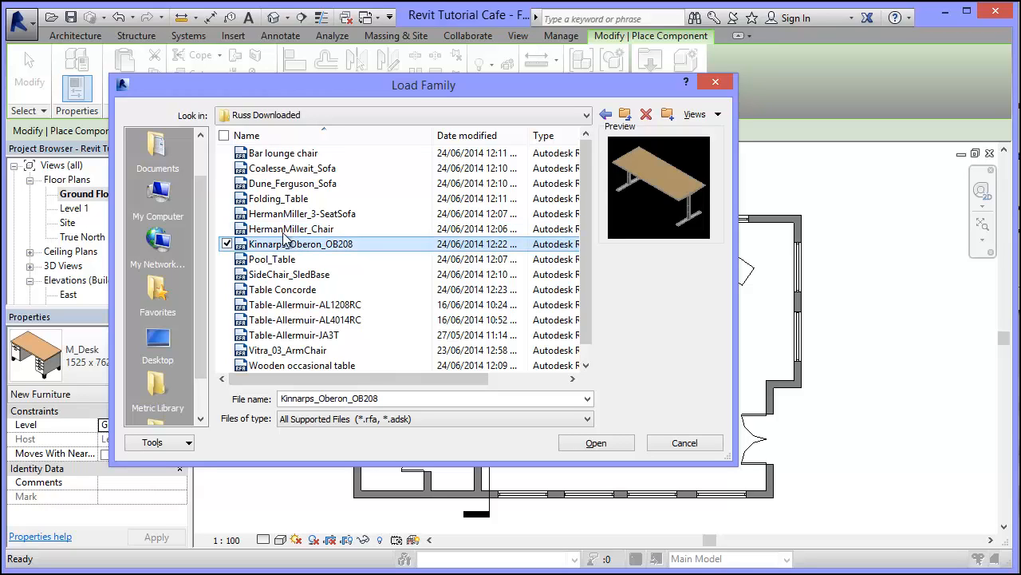
left_click(276, 170)
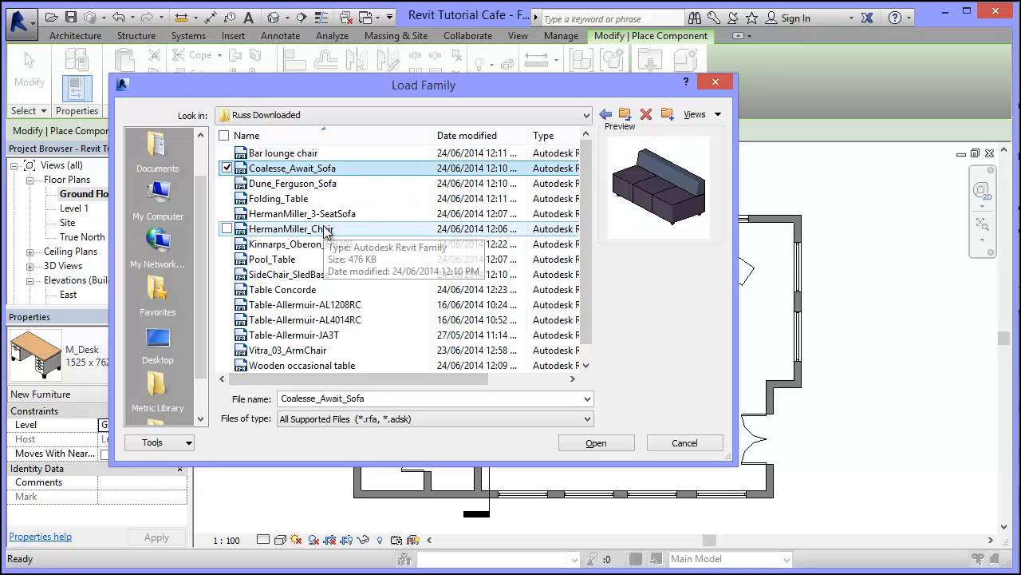
left_click(602, 445)
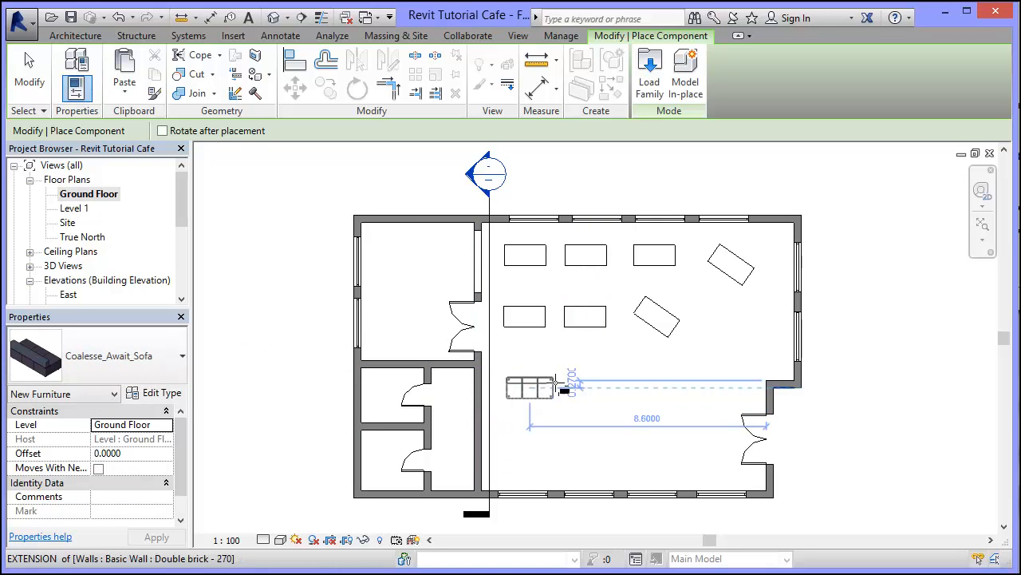
Place two Coalesse_Await_Sofa components in a horizontal row below the desks, with a wide gap between them
left_click(546, 381)
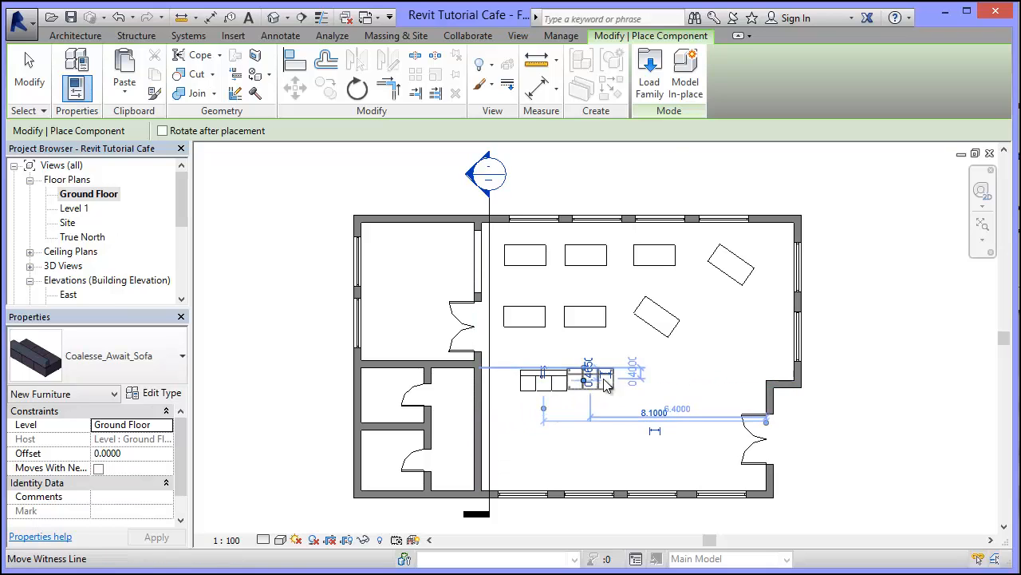
left_click(611, 384)
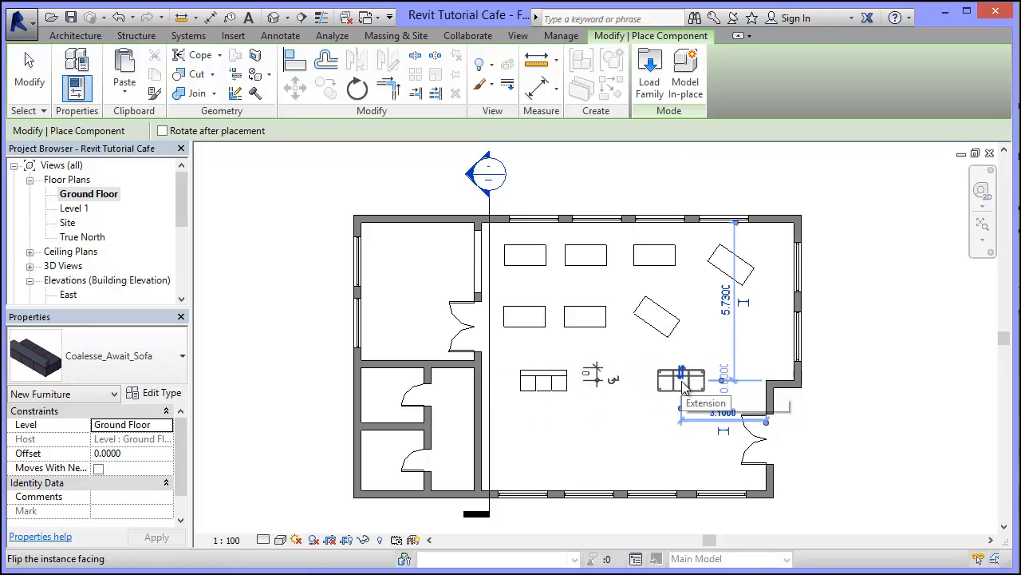
left_click(682, 383)
key("Escape")
key("Escape")
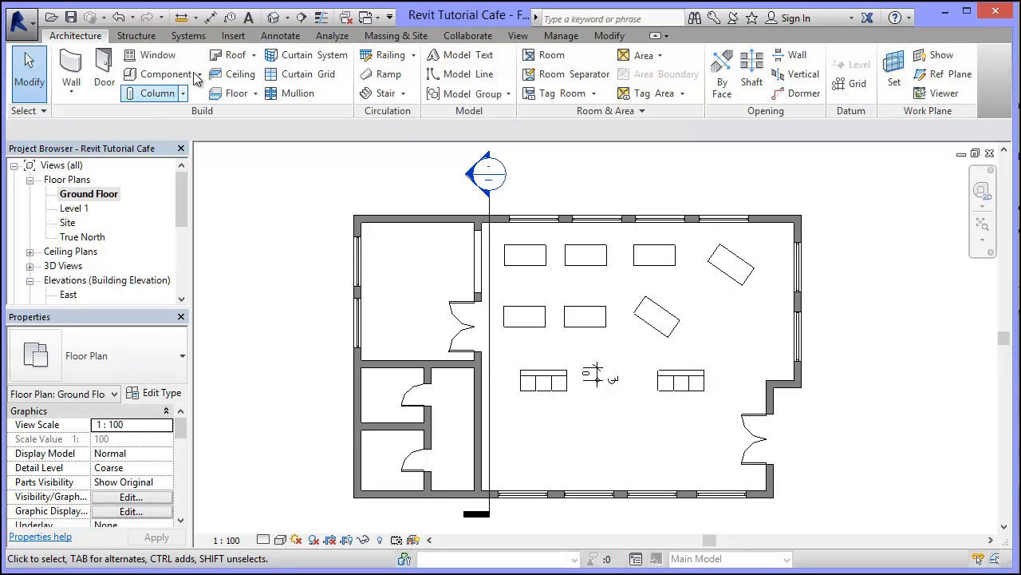
In the default 3D view, move the sofa nearer the entrance close beside the other sofa
left_click(275, 18)
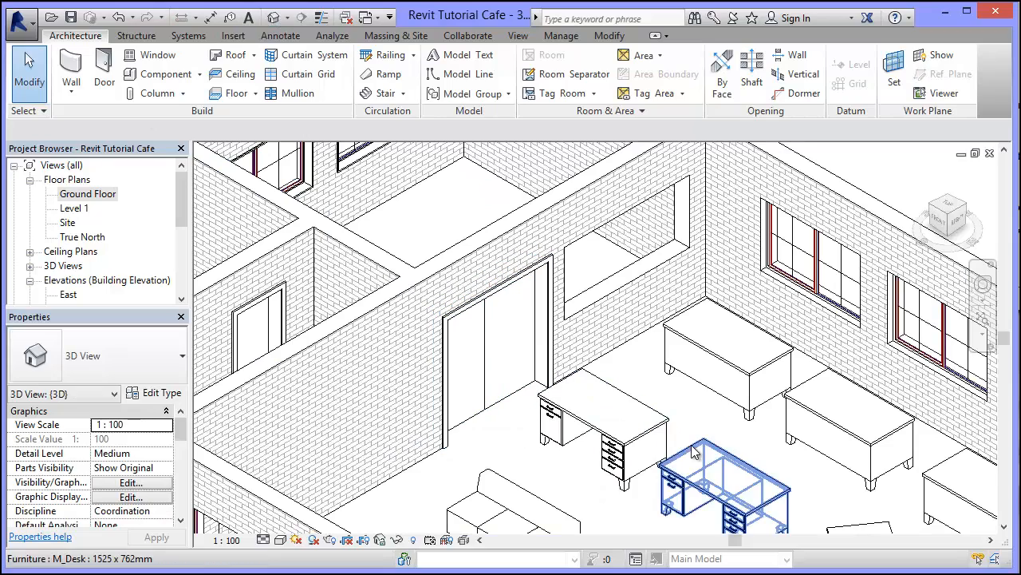
middle_click_drag(725, 423, 714, 80)
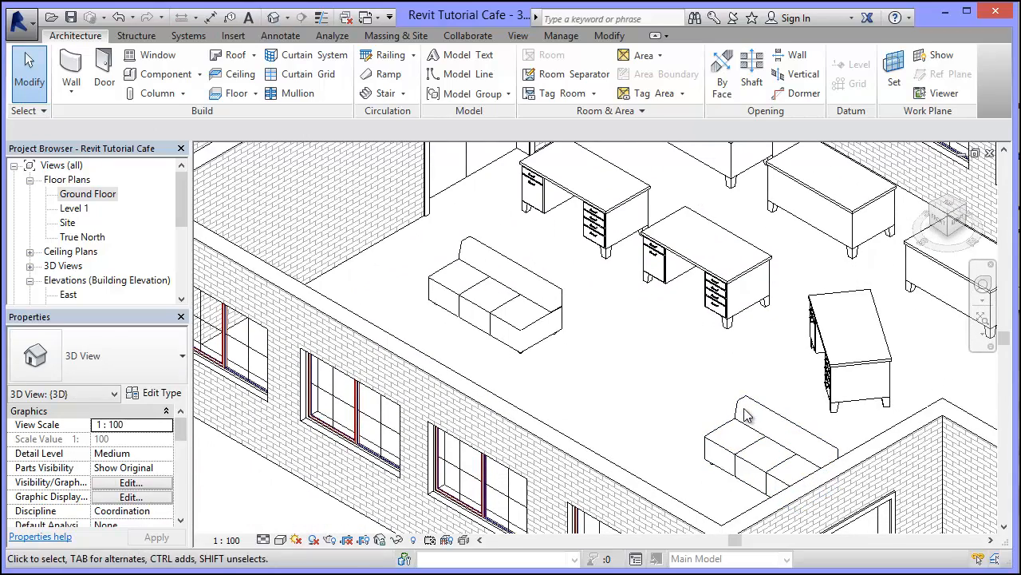
left_click_drag(740, 414, 575, 331)
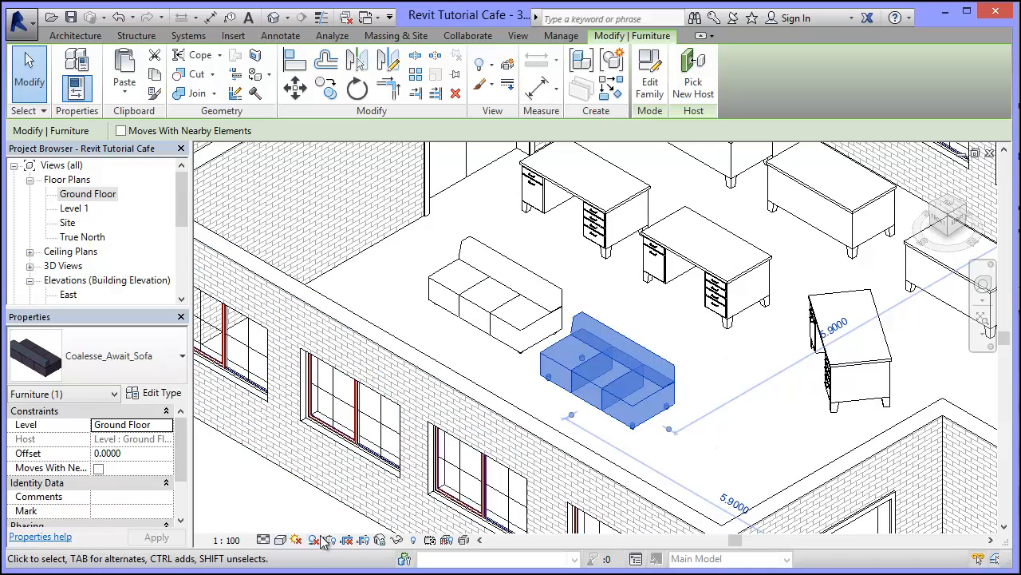
left_click(700, 338)
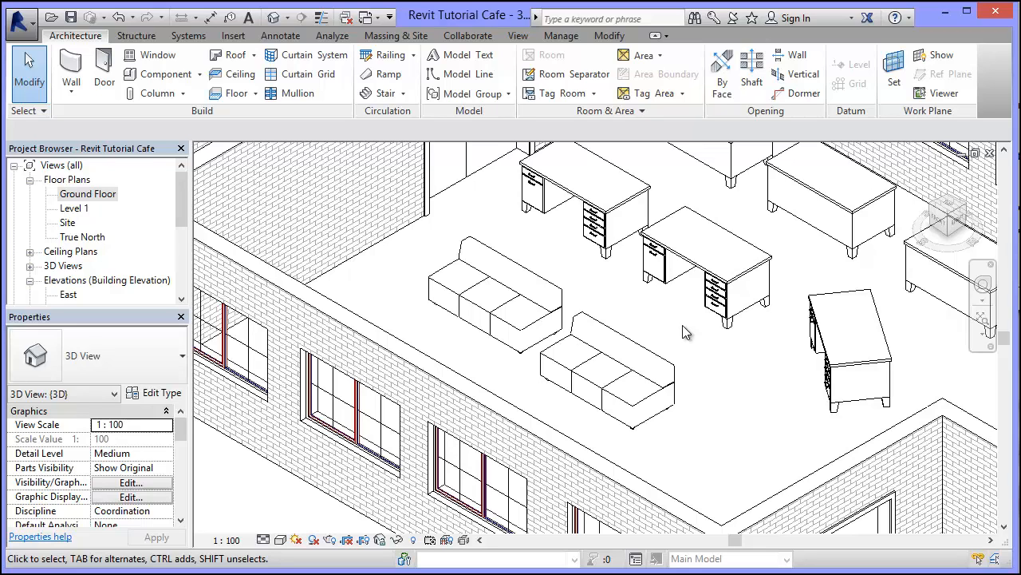
Switch to the SmartBIM Library website in the browser, search its Furniture category for "chair" and browse the results
key("alt+Tab")
key("alt+Tab")
key("alt+Tab")
key("alt+Tab")
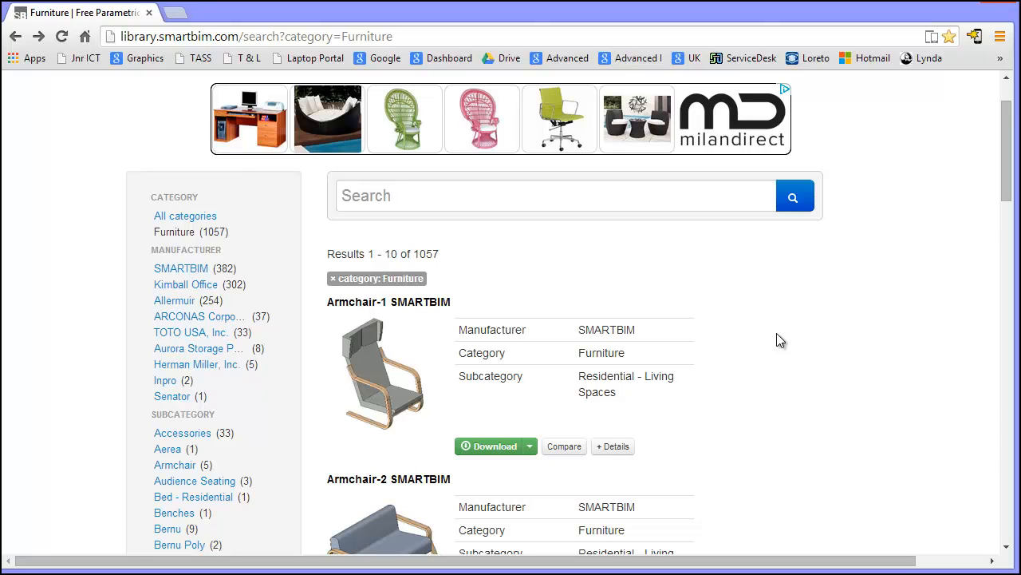
left_click(371, 195)
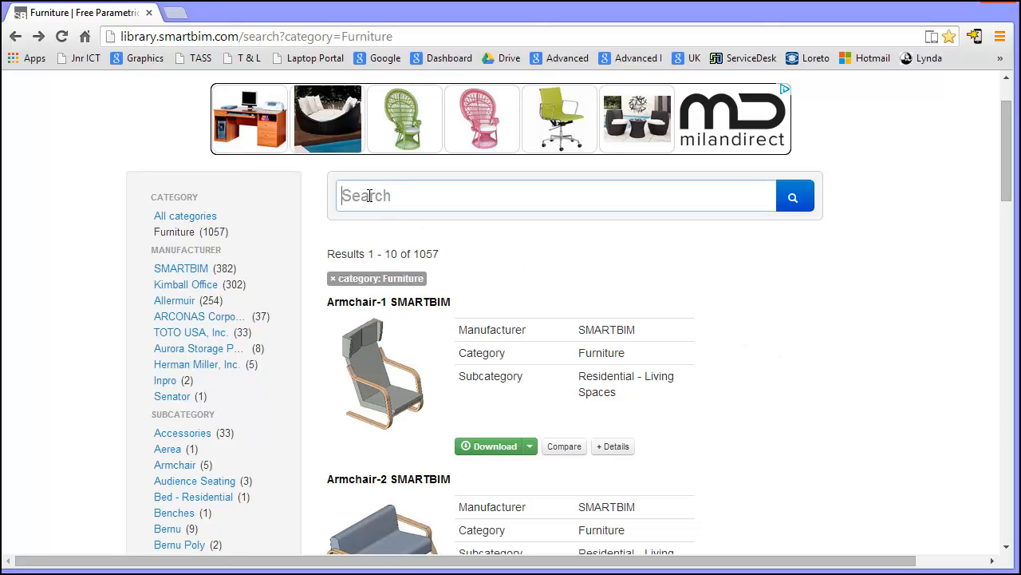
type("chair")
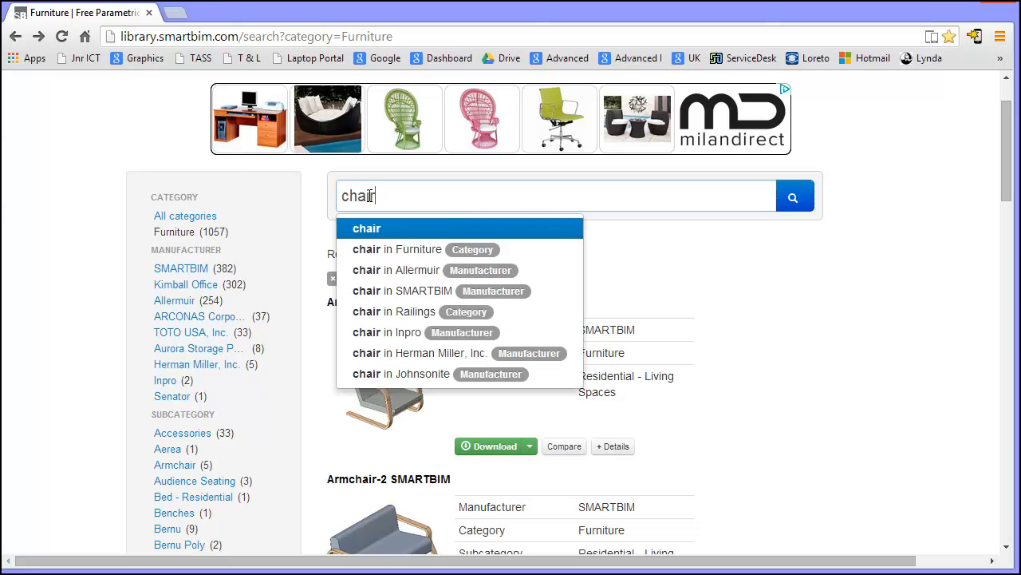
key("Return")
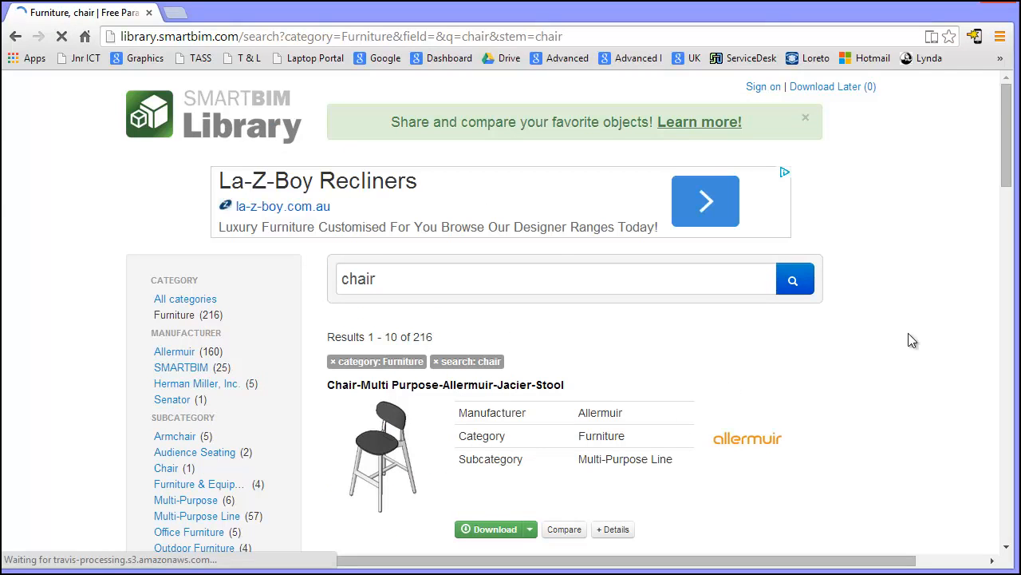
scroll(519, 251, "down", 4)
scroll(518, 252, "up", 2)
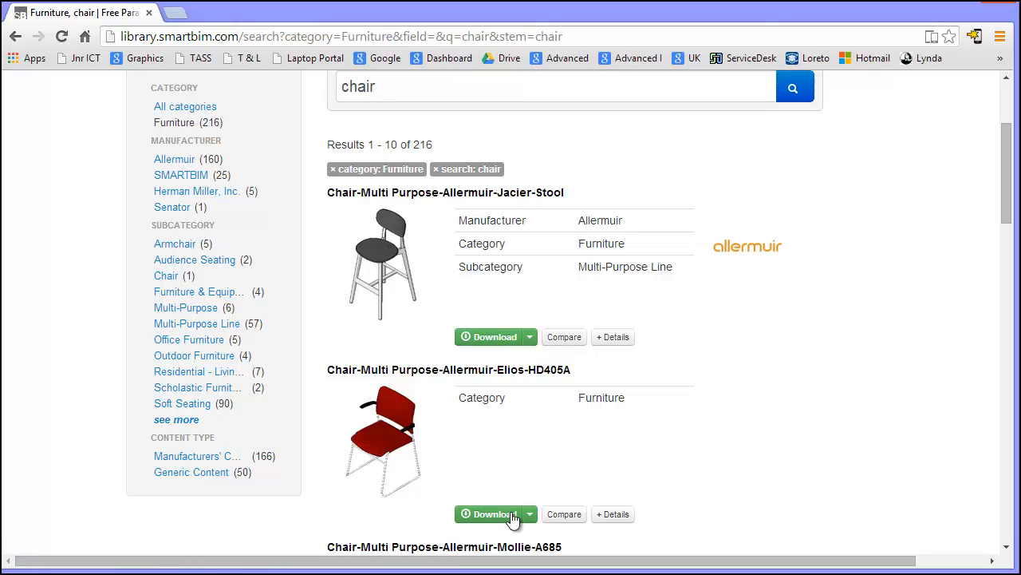
left_click_drag(1007, 214, 1003, 252)
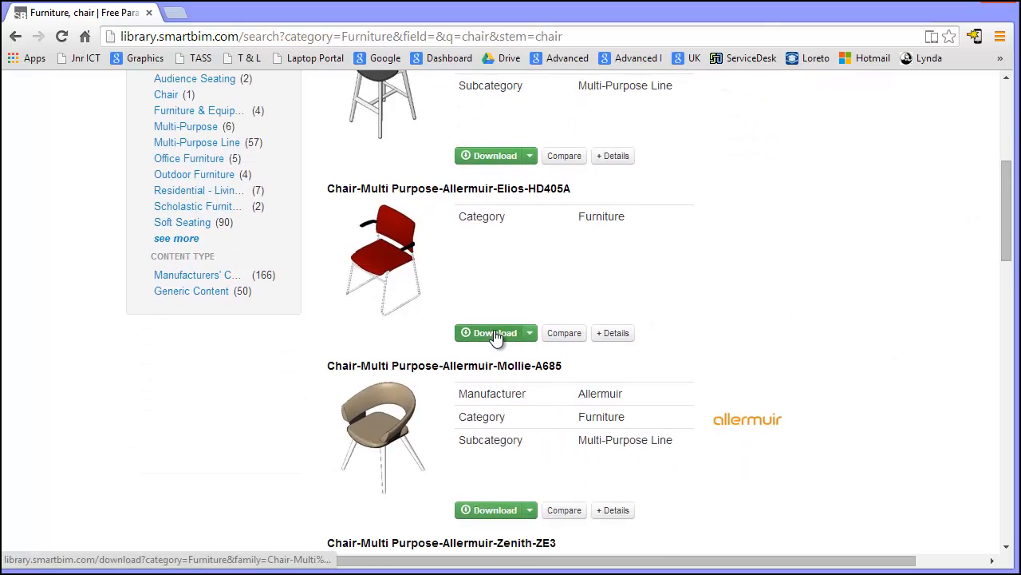
Download the red Chair-Multi Purpose-Allermuir-Elios-HD405A family to the Desktop, naming the archive Allermuir-Chair
left_click(494, 330)
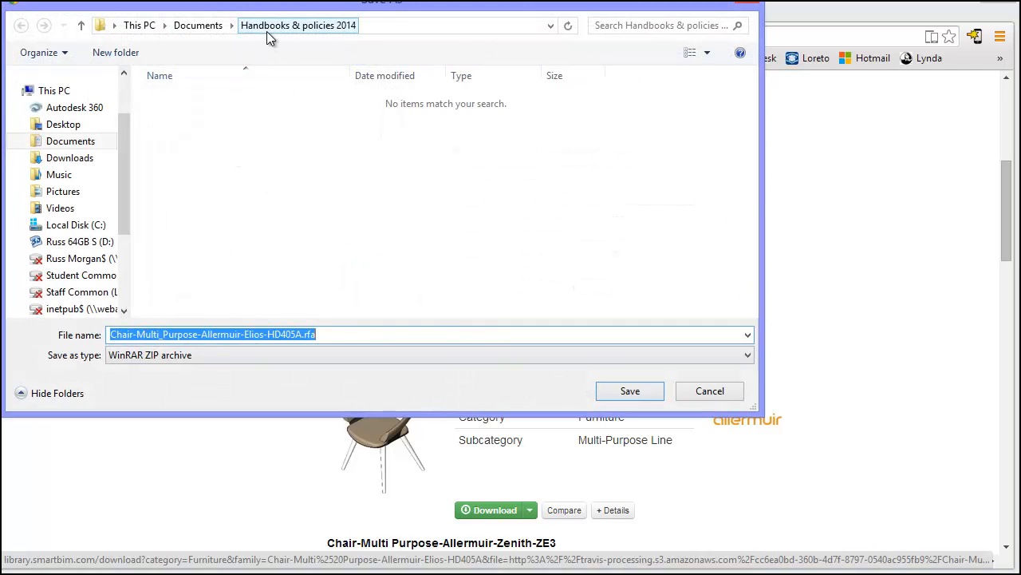
left_click(137, 29)
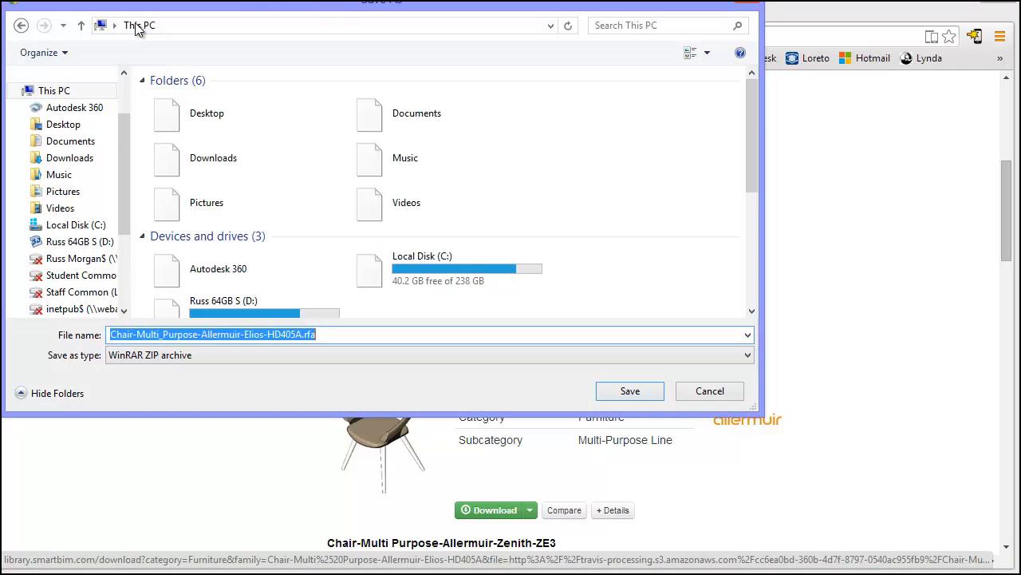
double_click(178, 124)
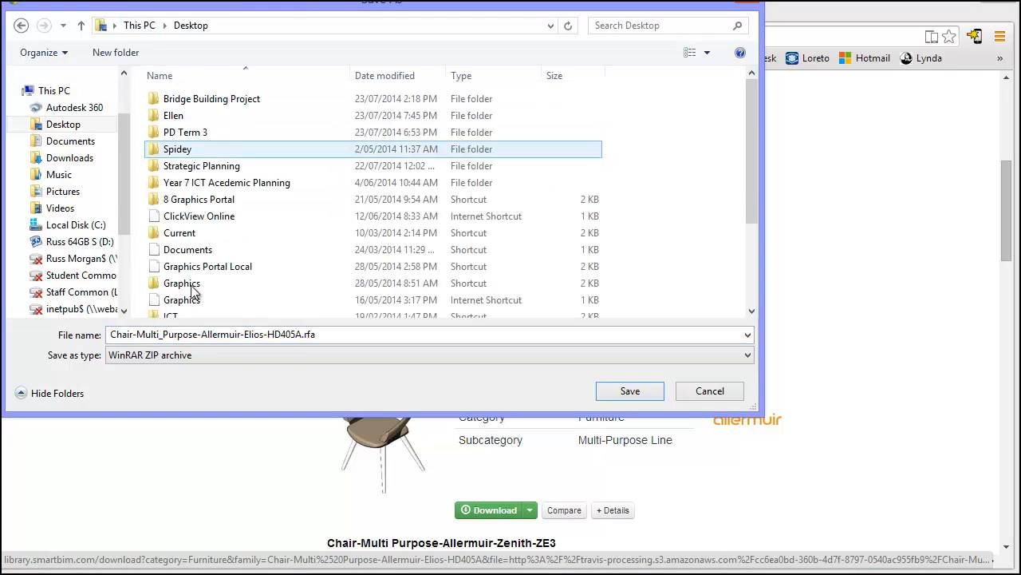
left_click(140, 337)
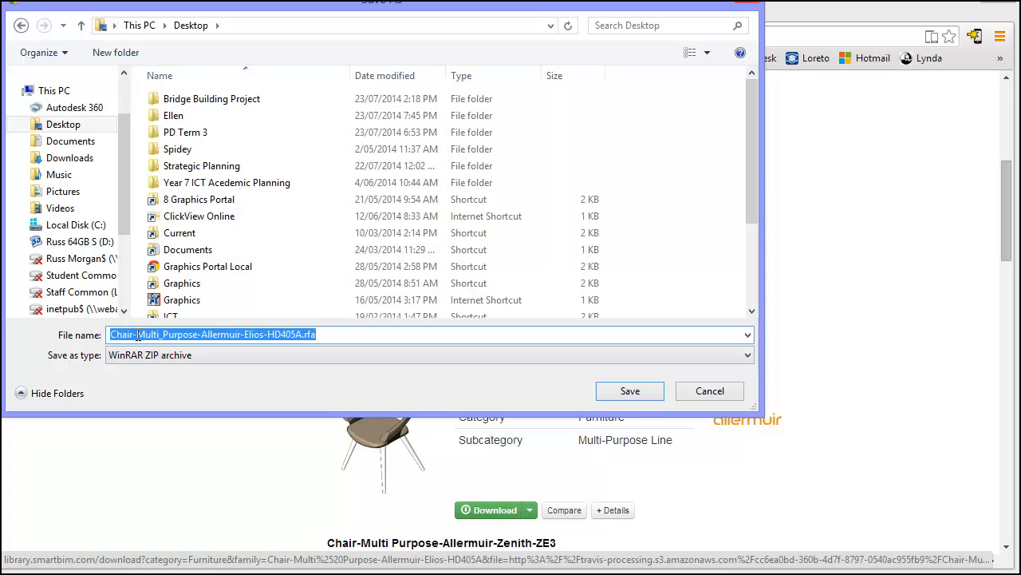
left_click_drag(137, 336, 93, 339)
key("Delete")
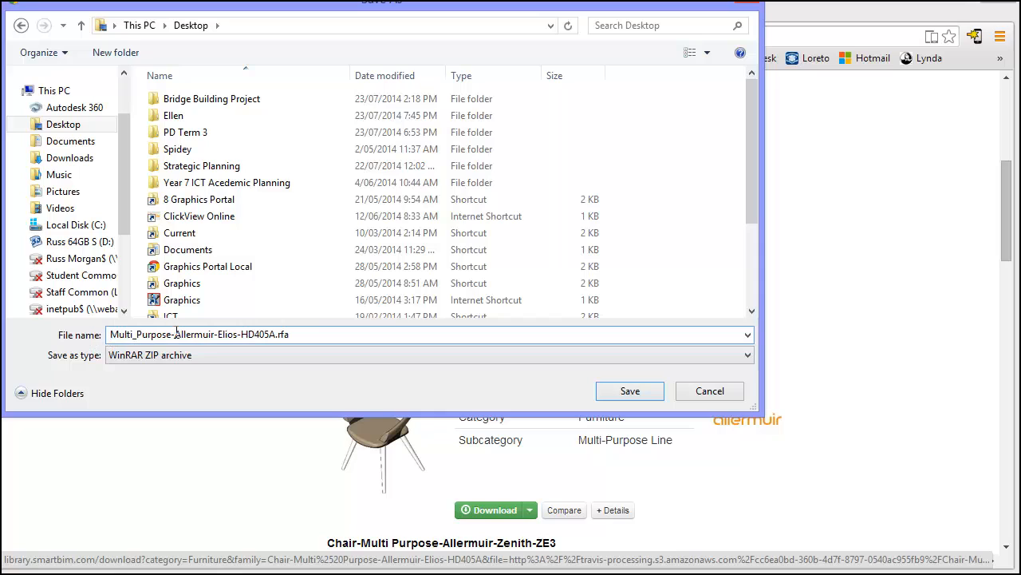
left_click_drag(175, 336, 248, 335)
key("Delete")
key("Delete")
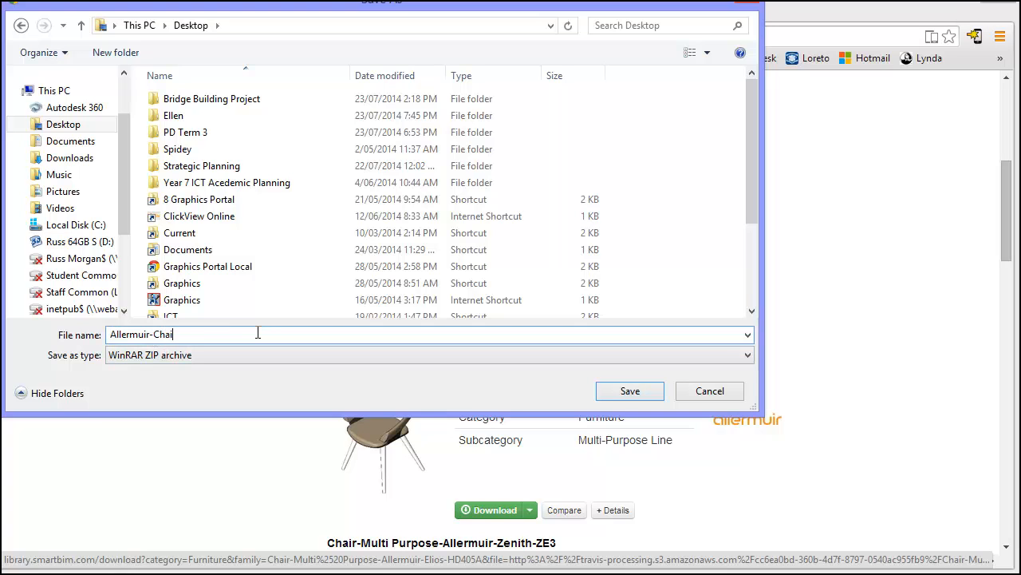
left_click(631, 391)
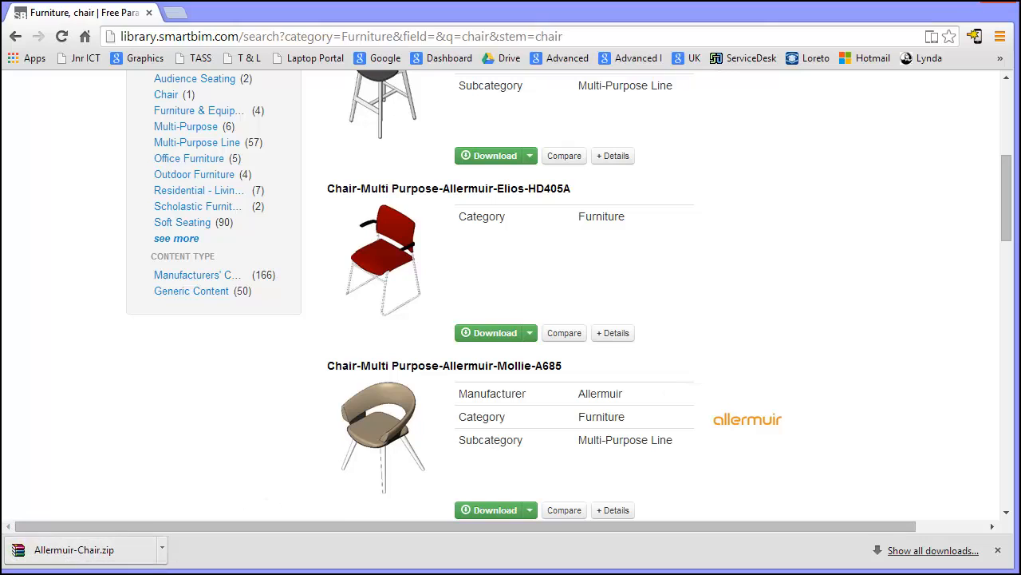
In File Explorer, extract the Allermuir-Chair archive inside the downloaded furniture folder and widen the Type column to show the full file types
key("alt+Tab")
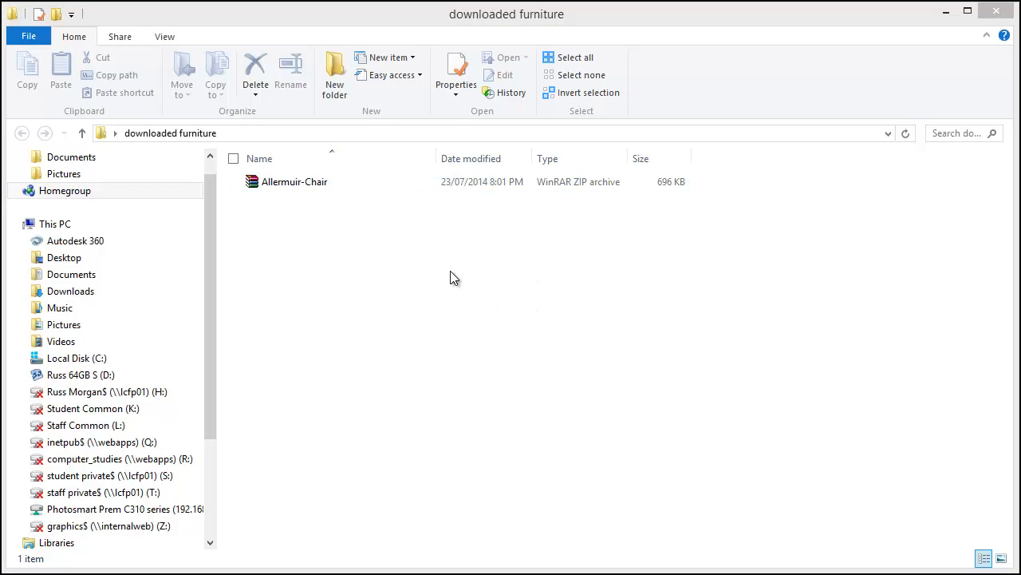
right_click(288, 179)
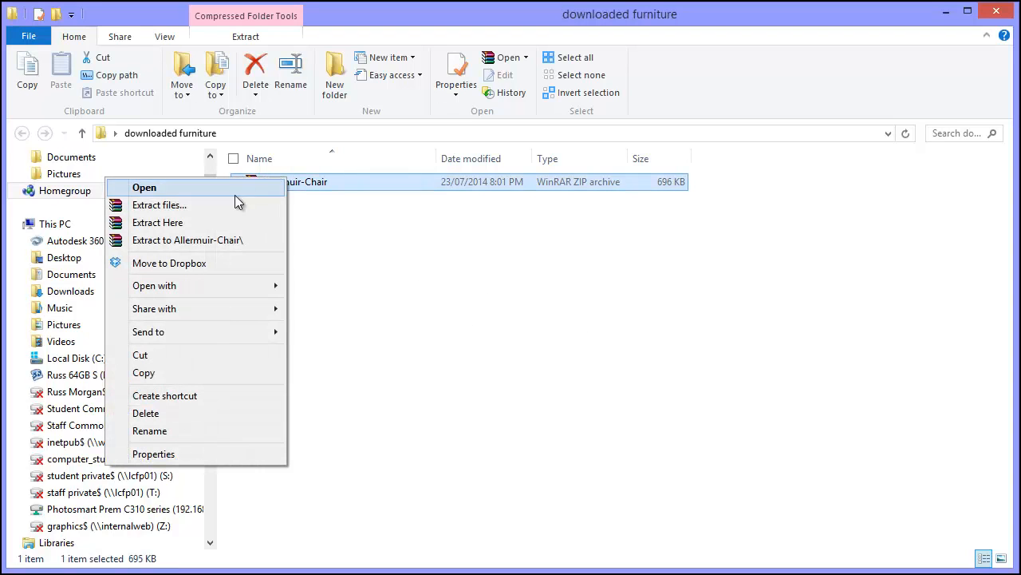
left_click(175, 222)
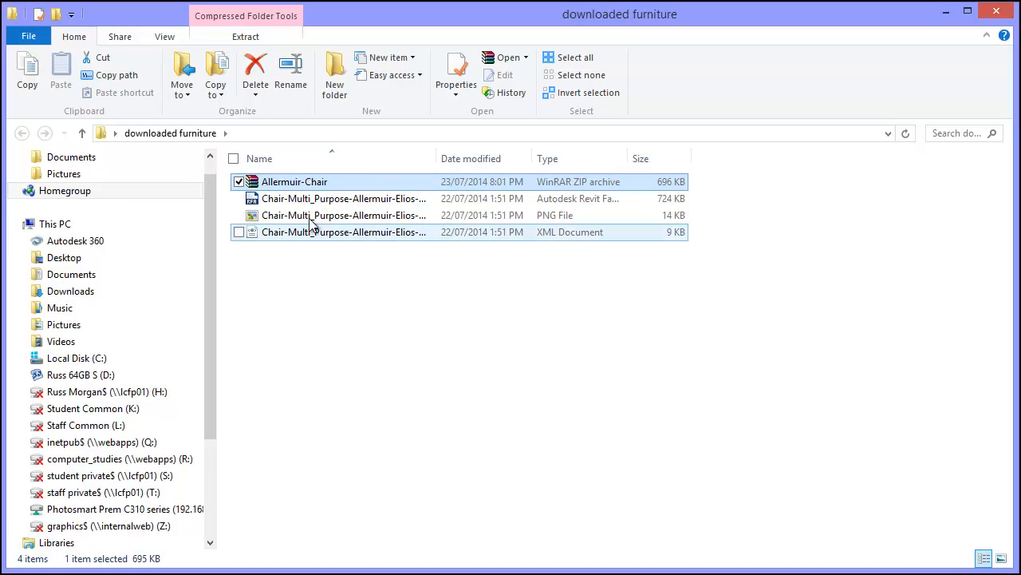
left_click(355, 289)
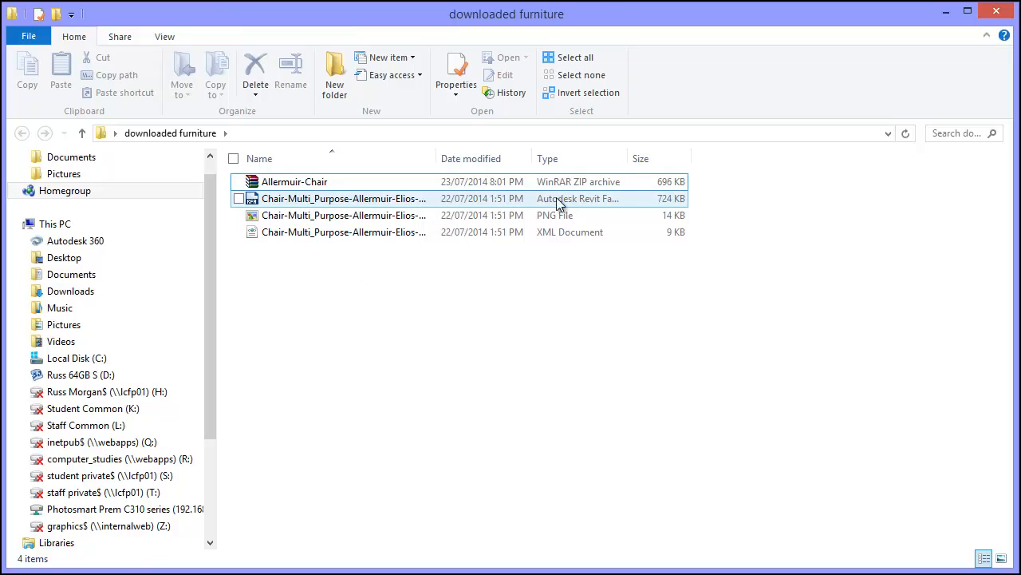
left_click_drag(631, 152, 679, 150)
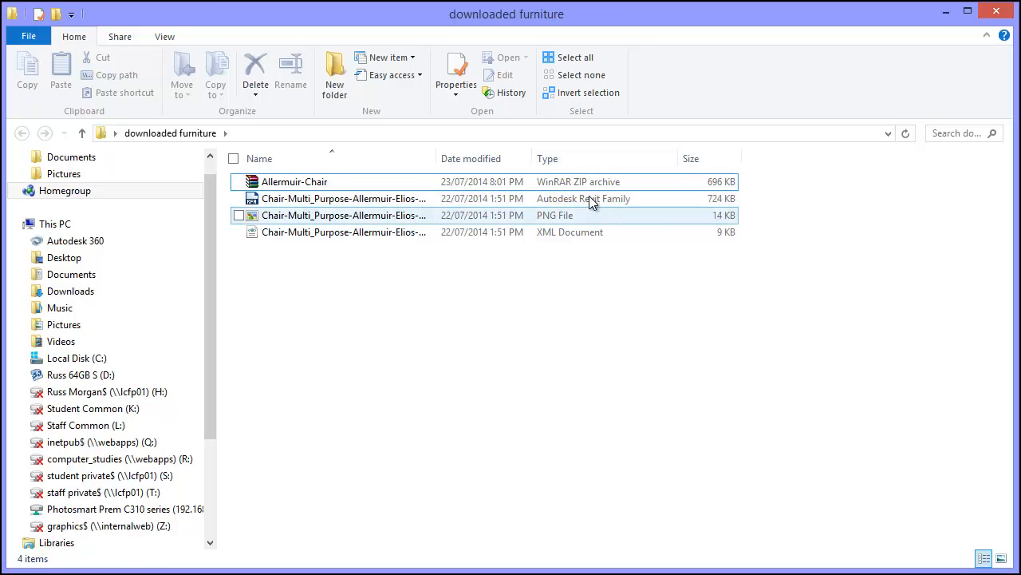
Rename the extracted Autodesk Revit Family file as Allermuir-Chair
left_click(361, 203)
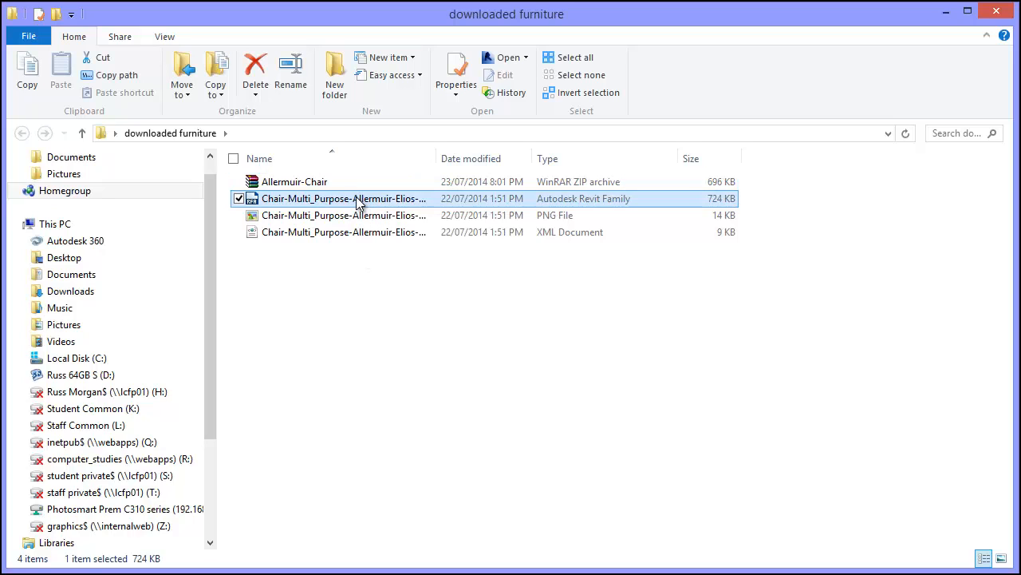
left_click(356, 204)
left_click_drag(354, 199, 384, 198)
key("Delete")
key("Delete")
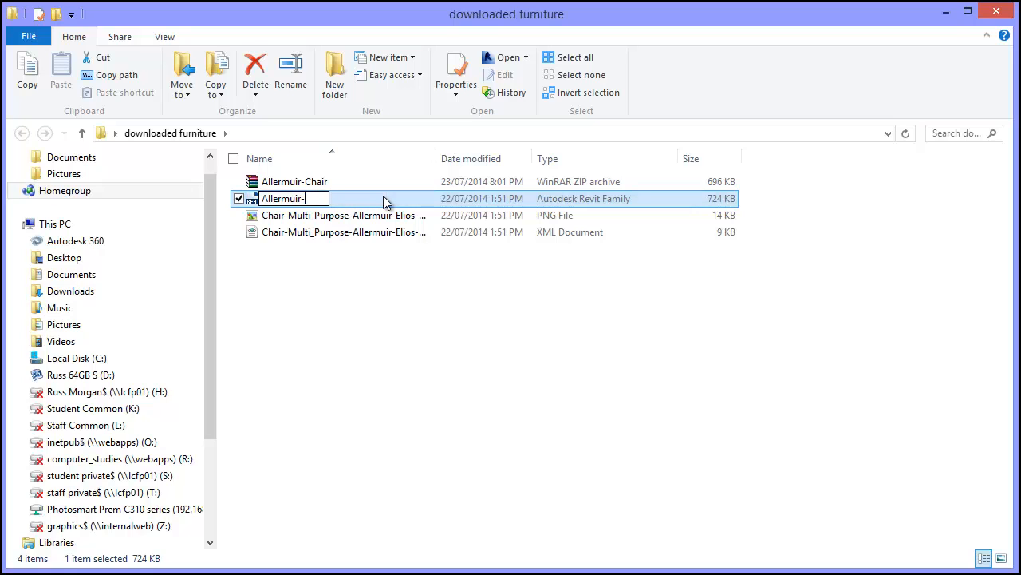
type("Chair")
left_click(375, 273)
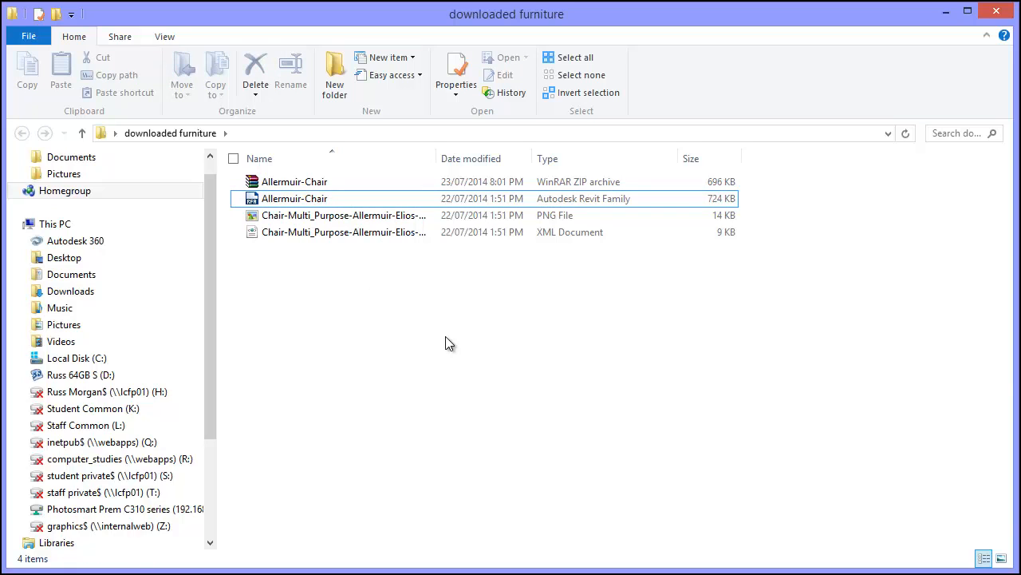
Switch back to Revit and delete all the desks and sofas from the Ground Floor plan
key("alt+Tab")
key("alt+Tab")
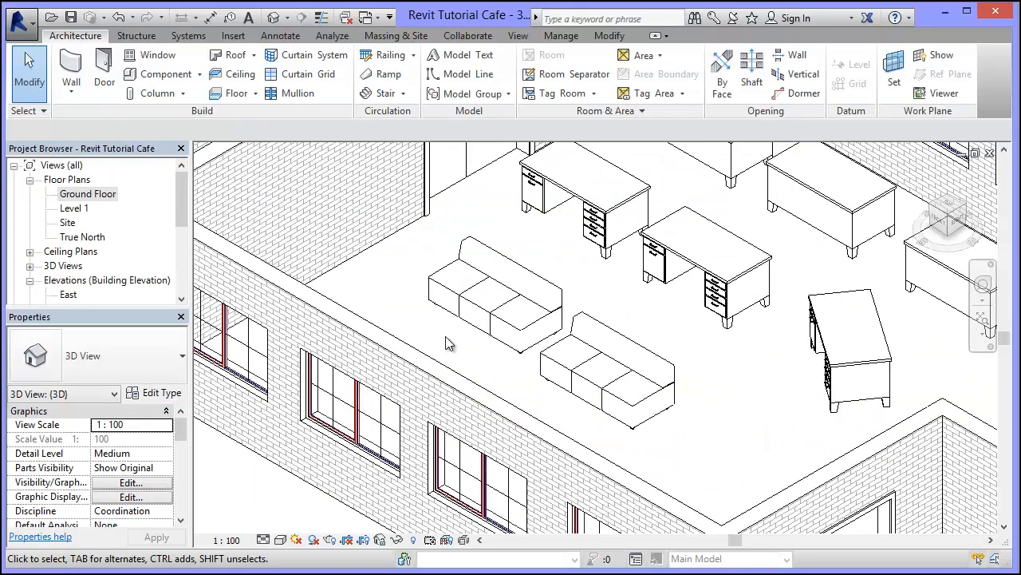
double_click(71, 196)
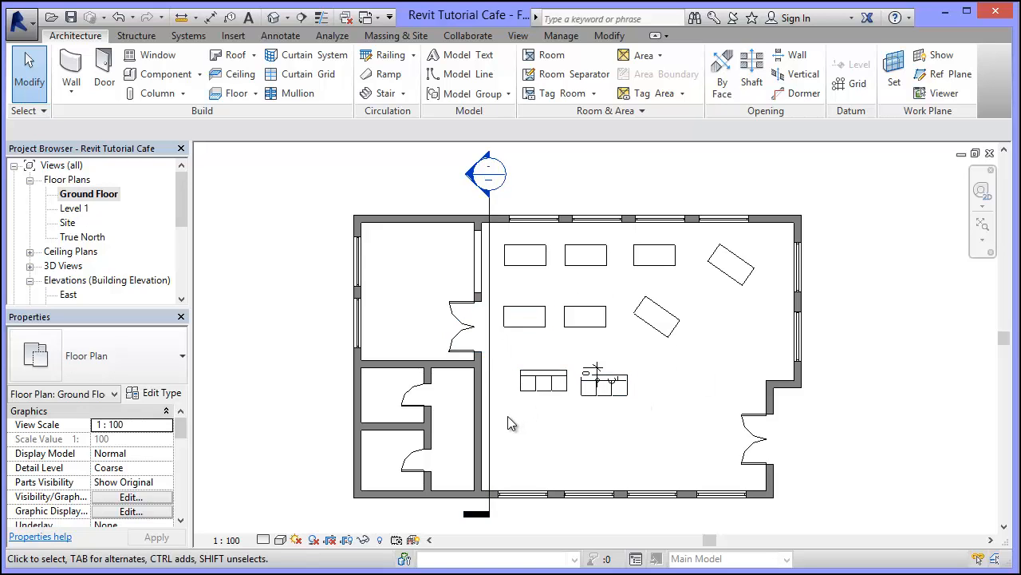
left_click_drag(507, 416, 777, 244)
key("Delete")
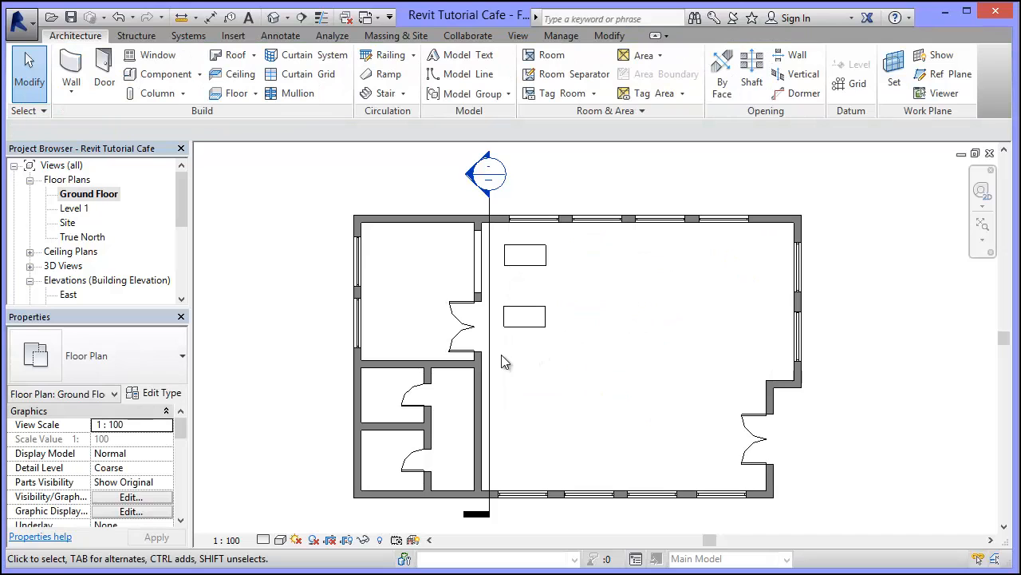
left_click_drag(501, 355, 592, 232)
key("Delete")
Load the Allermuir-Chair family from the Desktop's downloaded furniture folder as a component
left_click(169, 73)
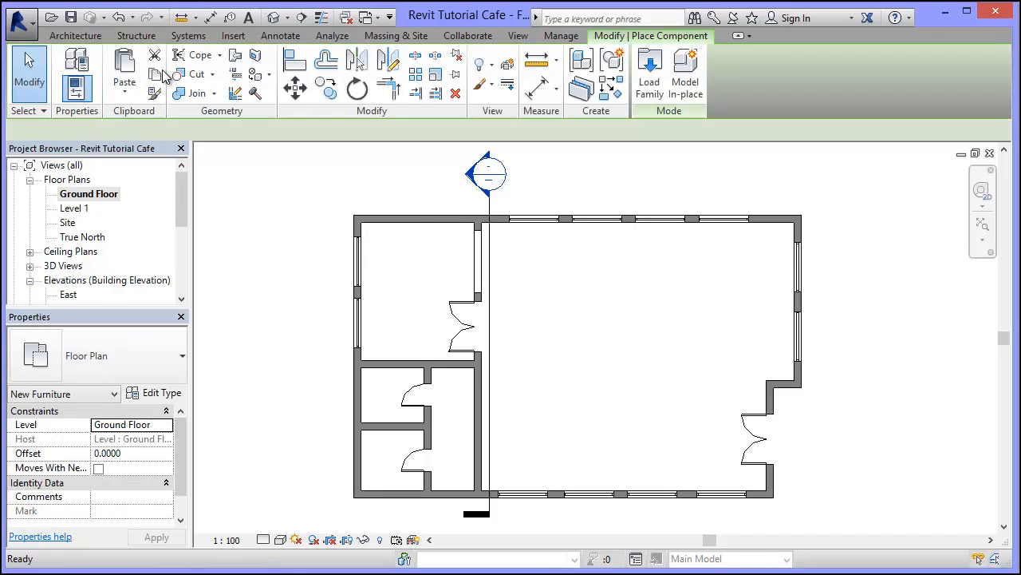
left_click(649, 64)
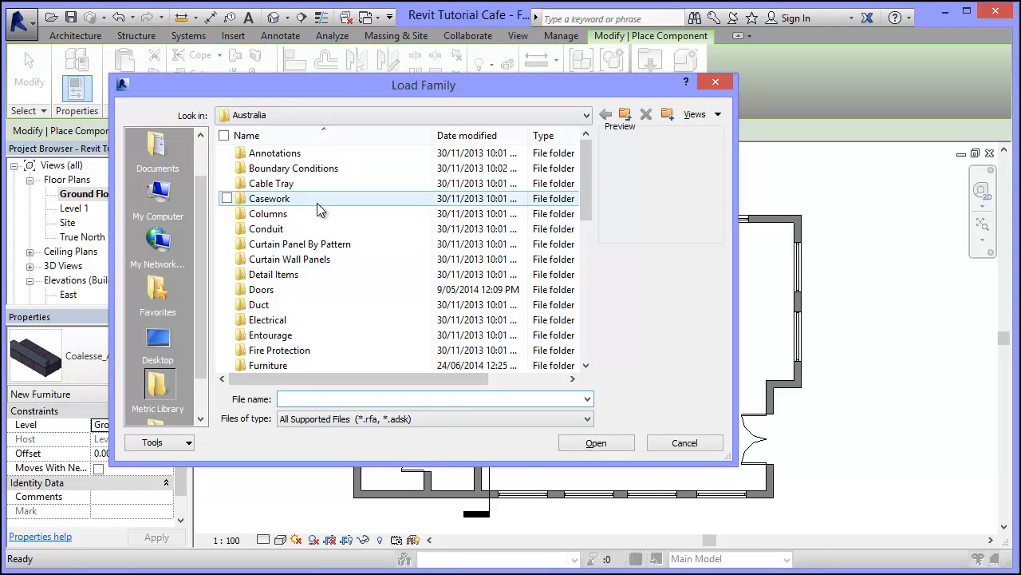
left_click(158, 340)
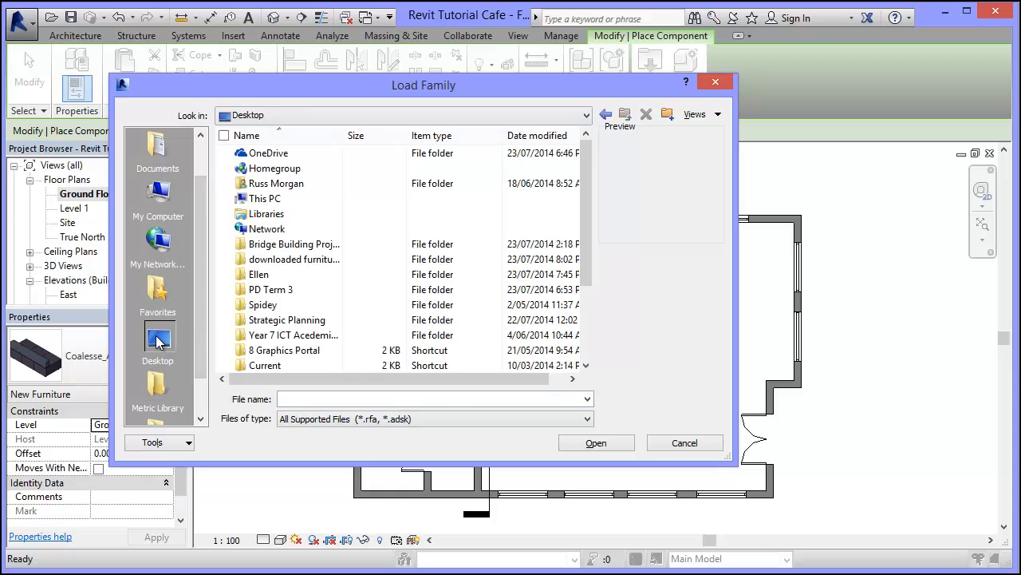
double_click(284, 258)
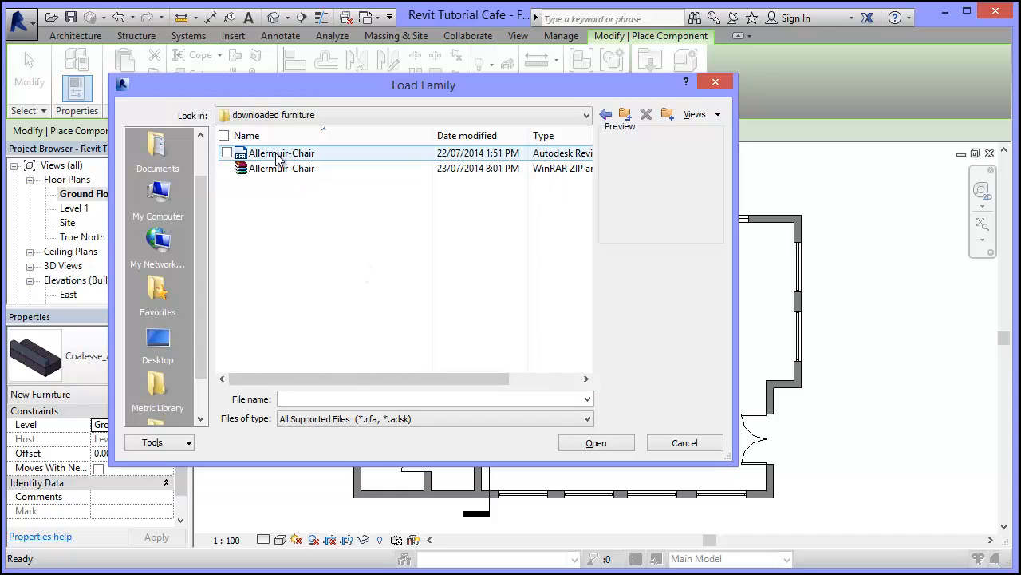
left_click(280, 154)
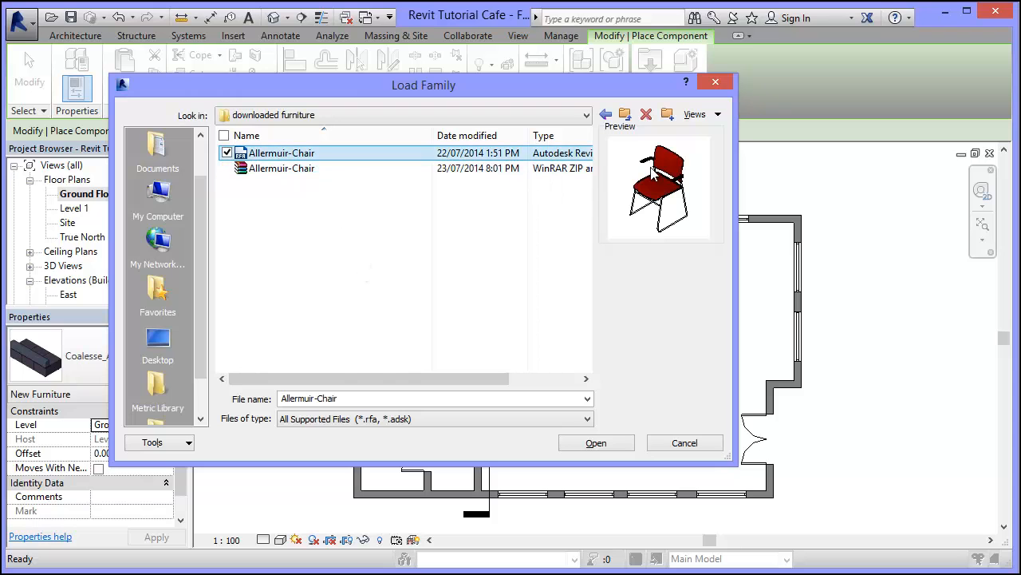
left_click(599, 442)
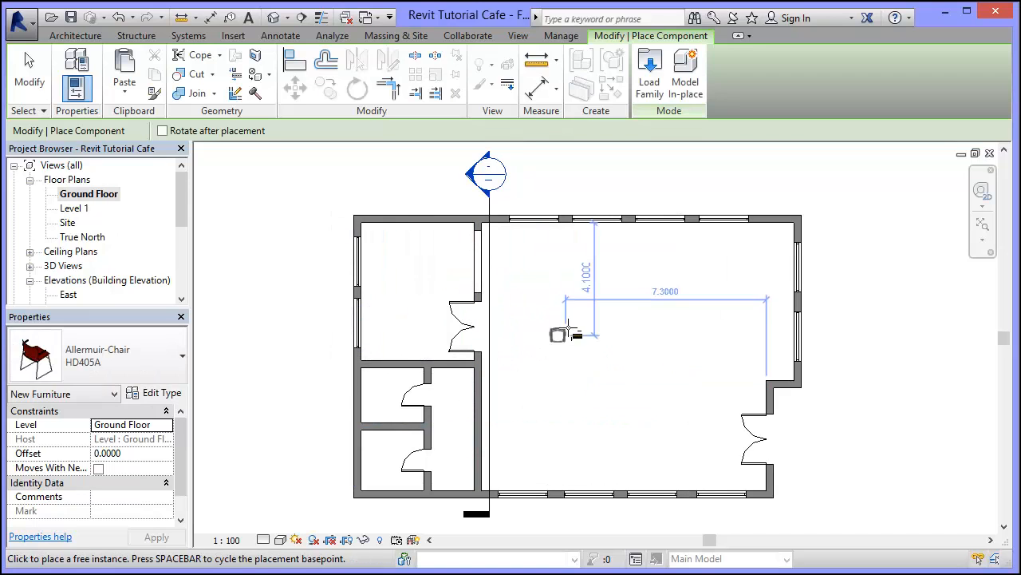
Place four Allermuir-Chair components in a horizontal row across the main room and a fifth one just below the row's right-hand chair
left_click(547, 289)
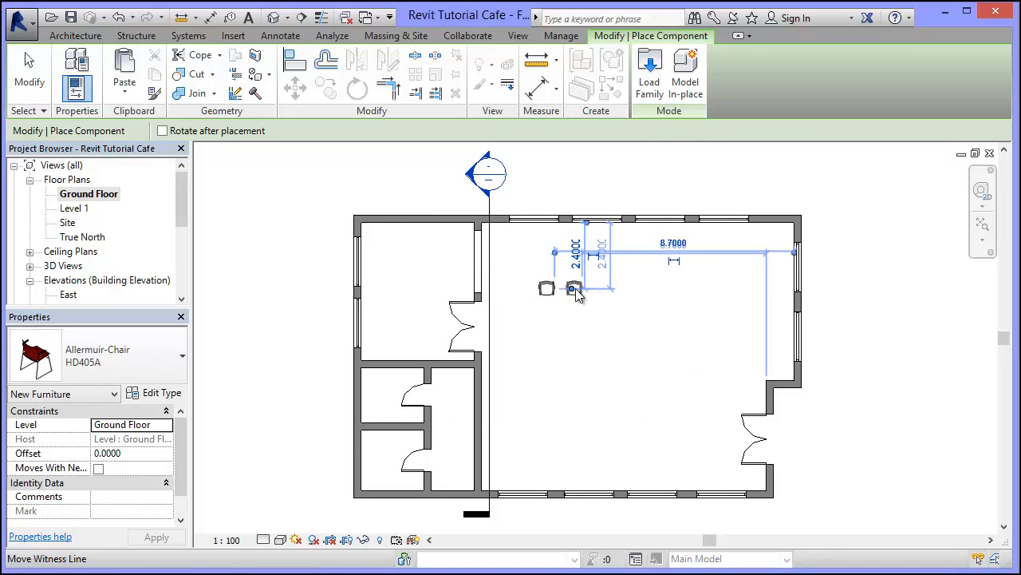
left_click(602, 288)
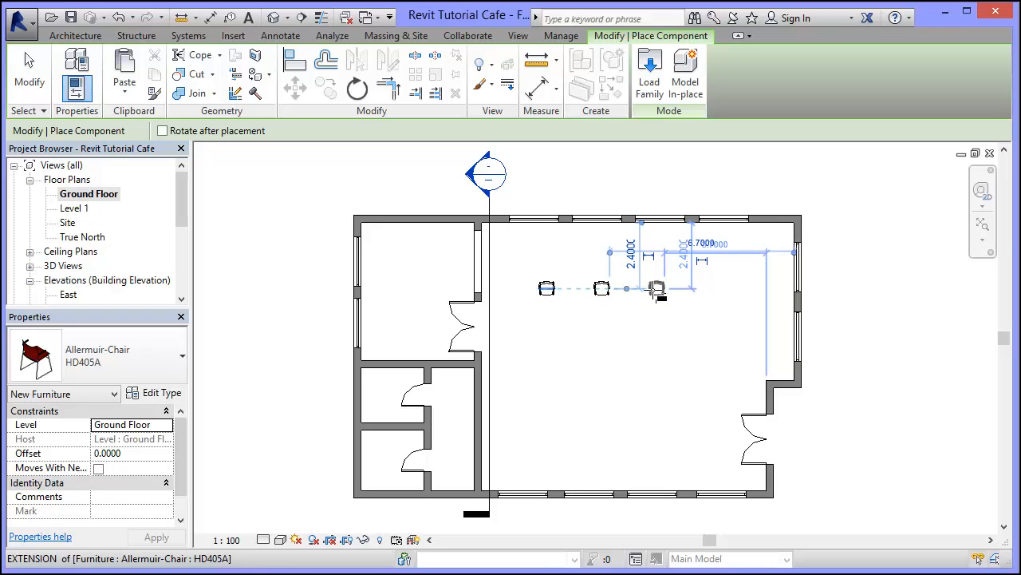
left_click(647, 291)
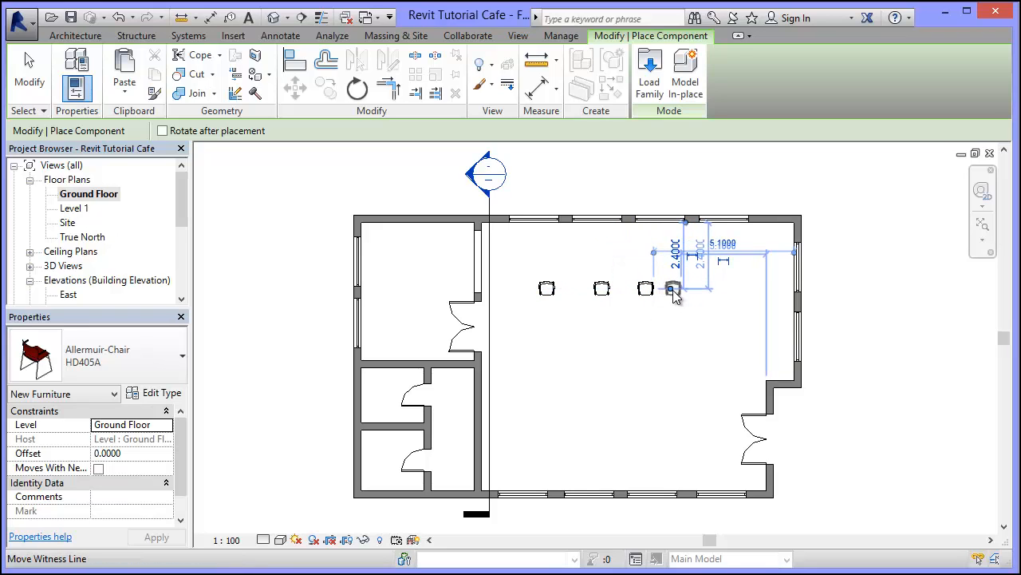
left_click(705, 291)
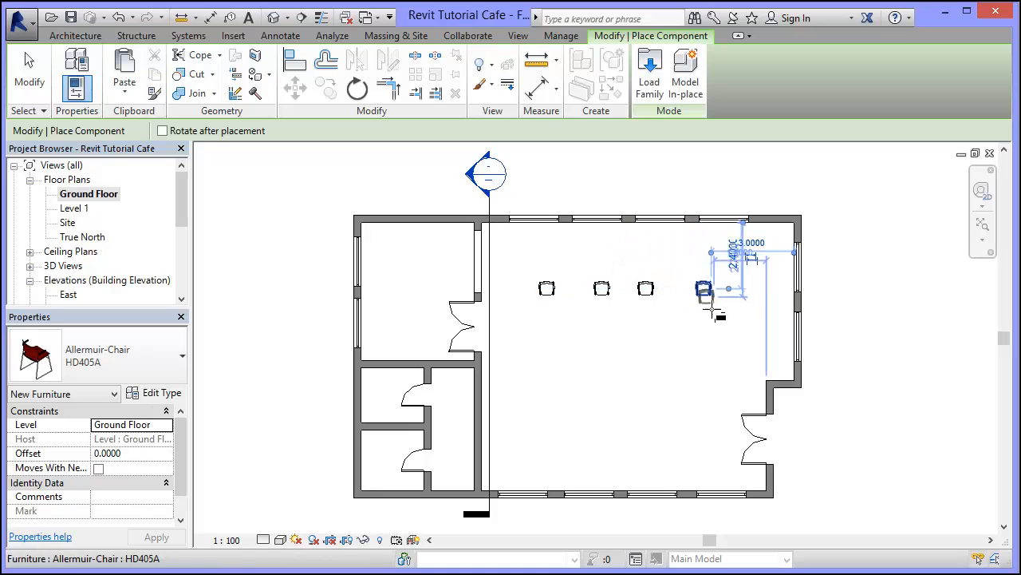
left_click(707, 321)
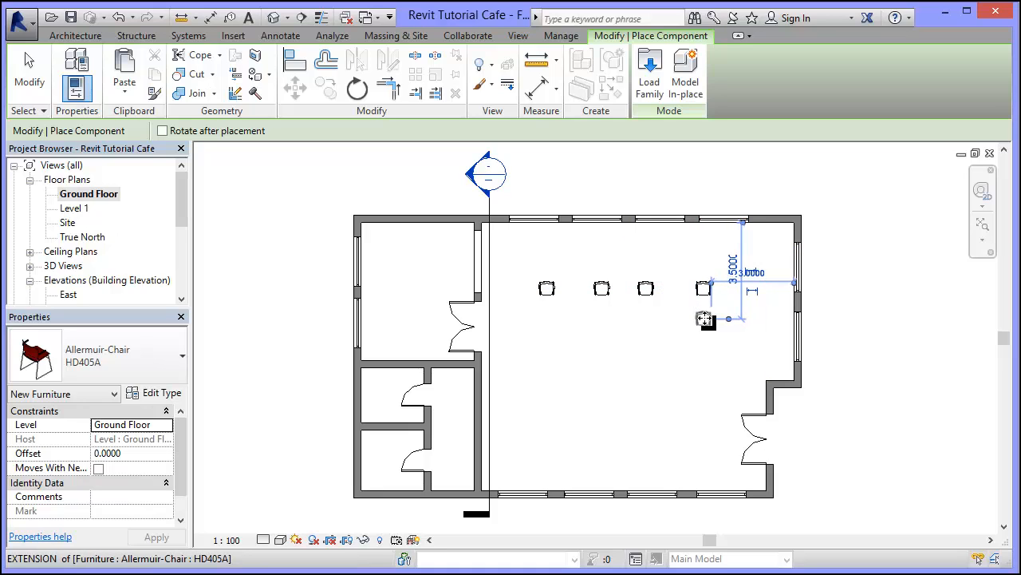
left_click(613, 360)
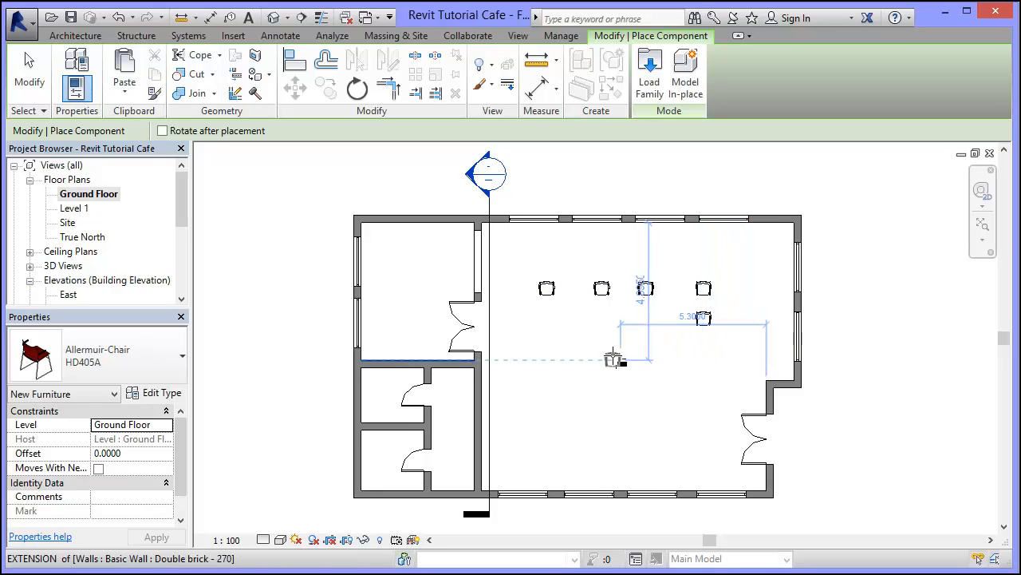
key("Escape")
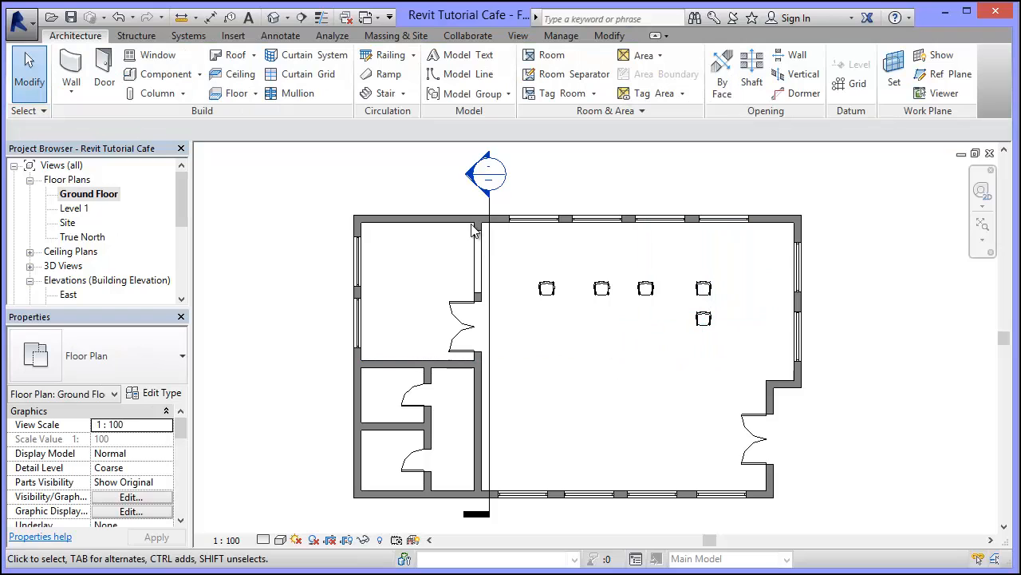
In the default 3D view, select the row's chair nearest the interior double door and set the visual style to Shaded
left_click(274, 18)
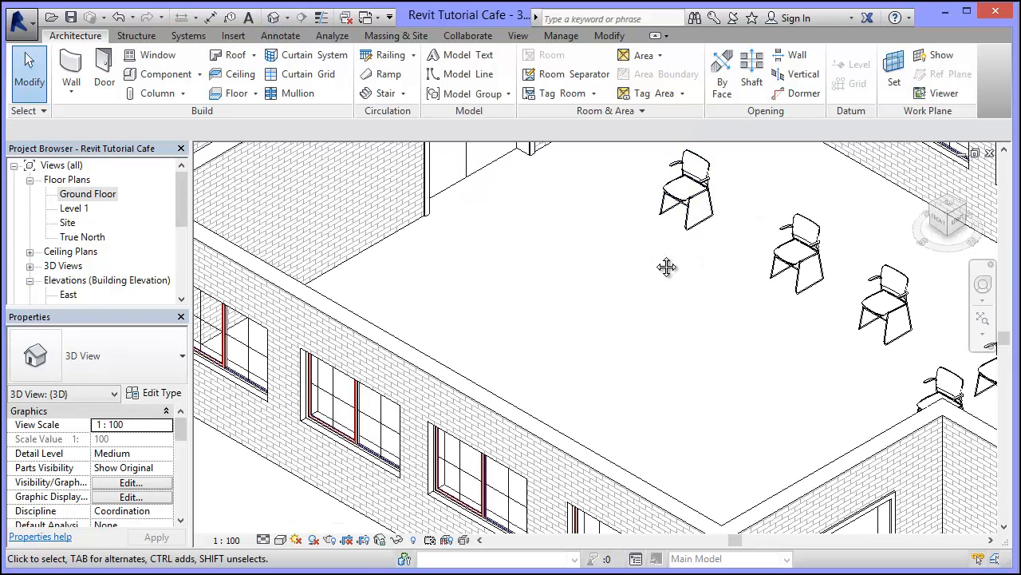
middle_click_drag(665, 273, 580, 346)
mouse_move(565, 318)
left_mouse_down()
mouse_move(568, 361)
mouse_move(567, 306)
left_mouse_up()
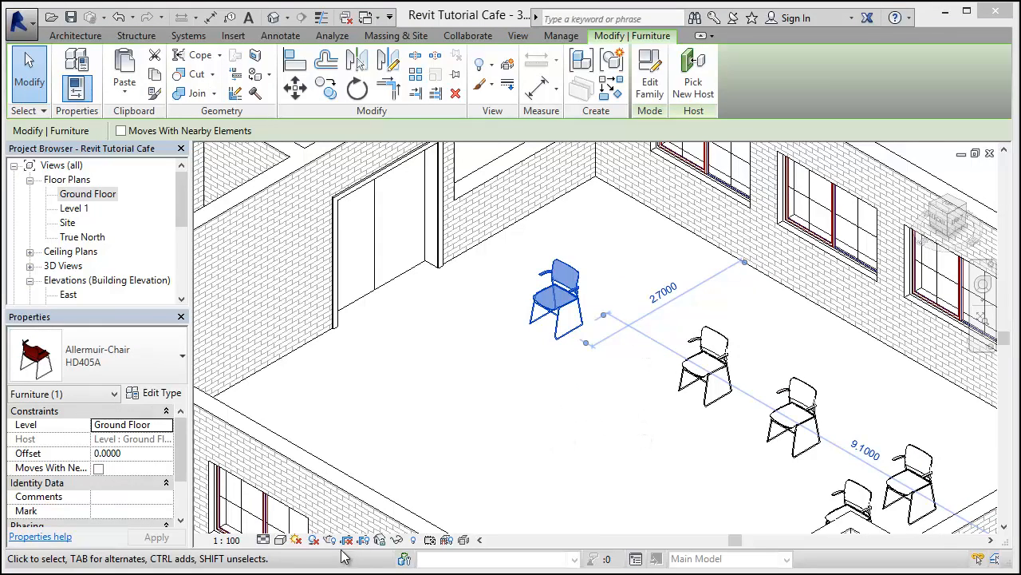
left_click(281, 541)
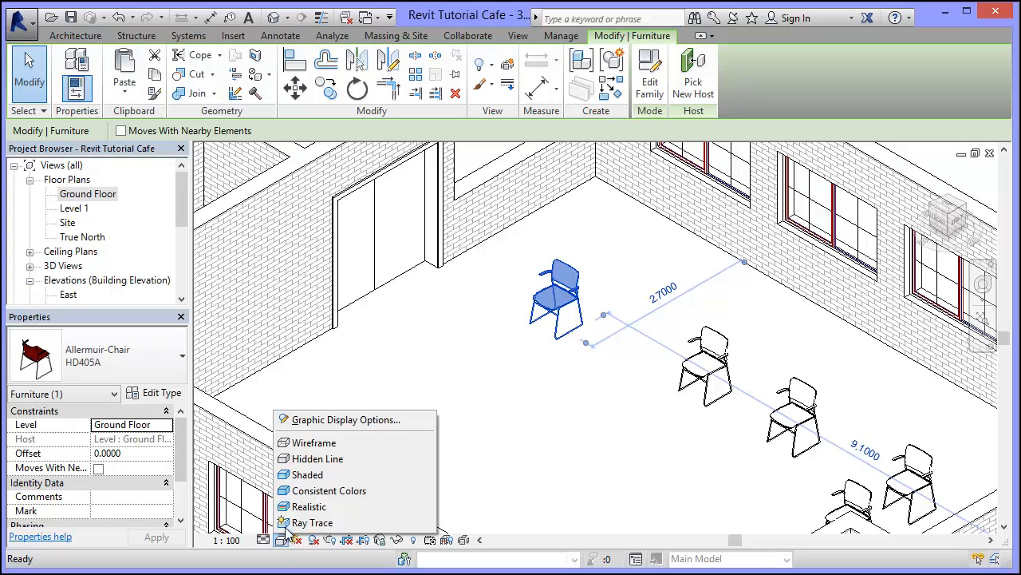
left_click(307, 475)
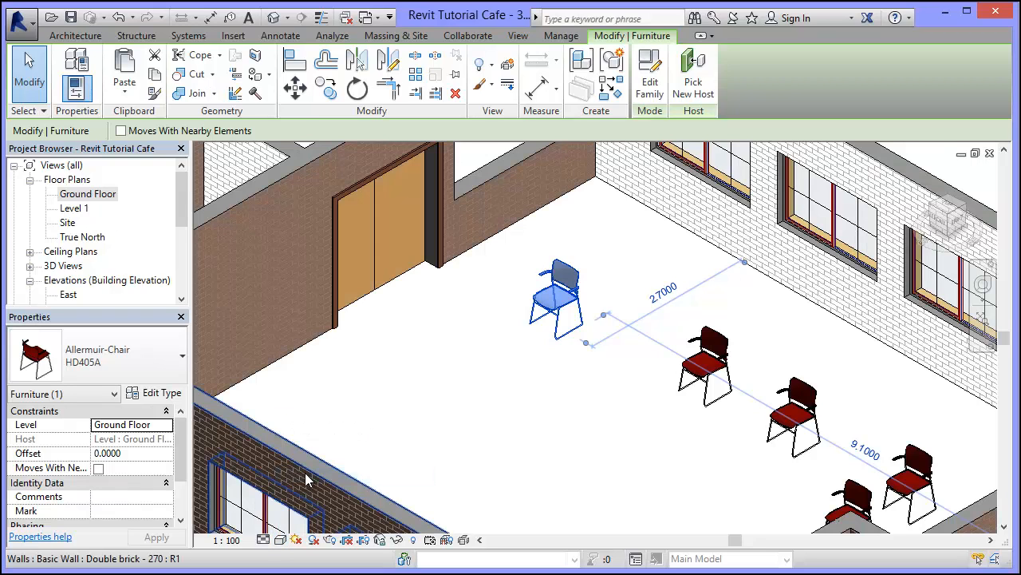
Examine the placed Allermuir-Chair row in the shaded 3D view, from the whole room down to the chair nearest the interior double door
left_click(616, 404)
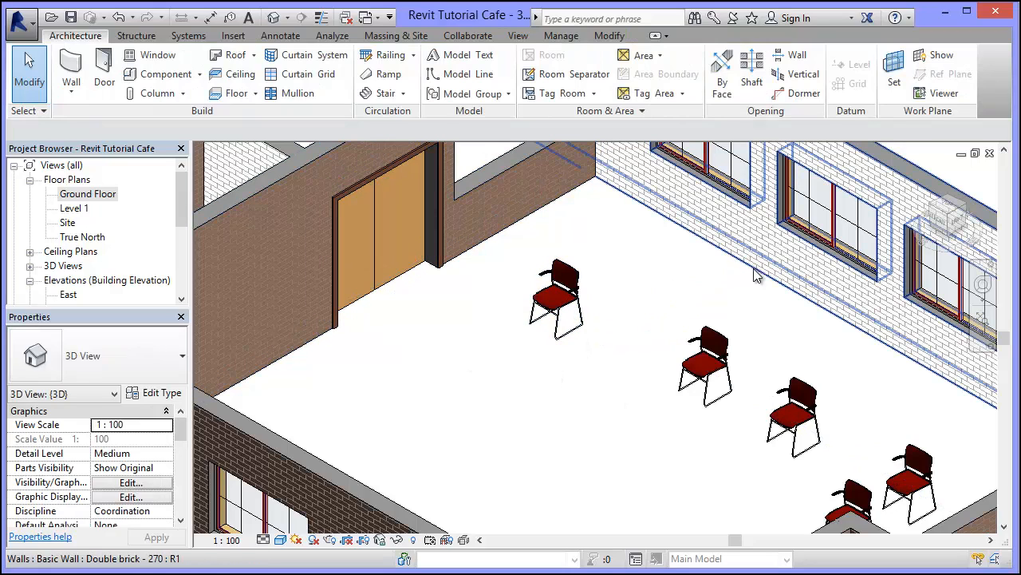
scroll(549, 458, "down", 5)
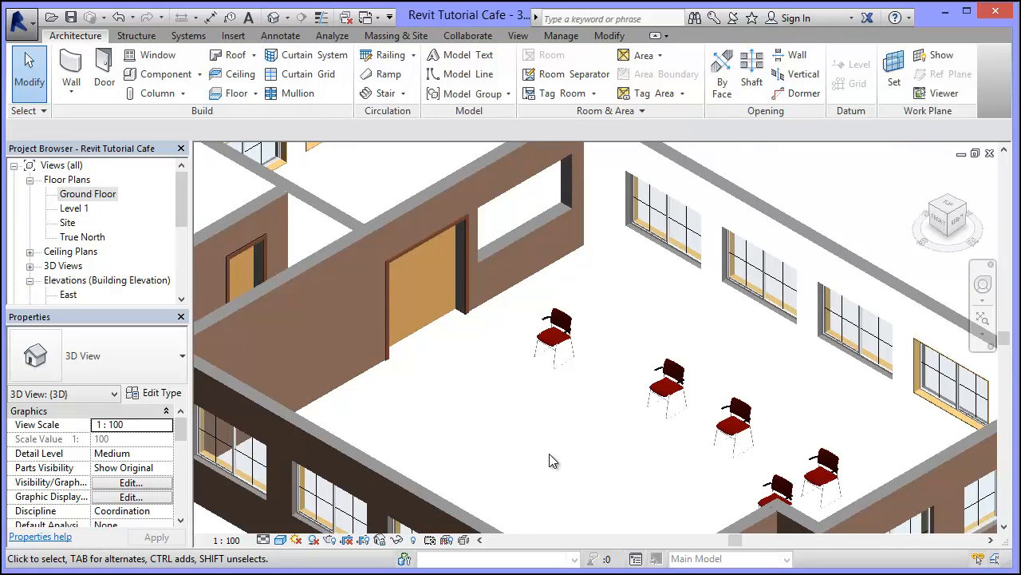
middle_click_drag(579, 397, 578, 338)
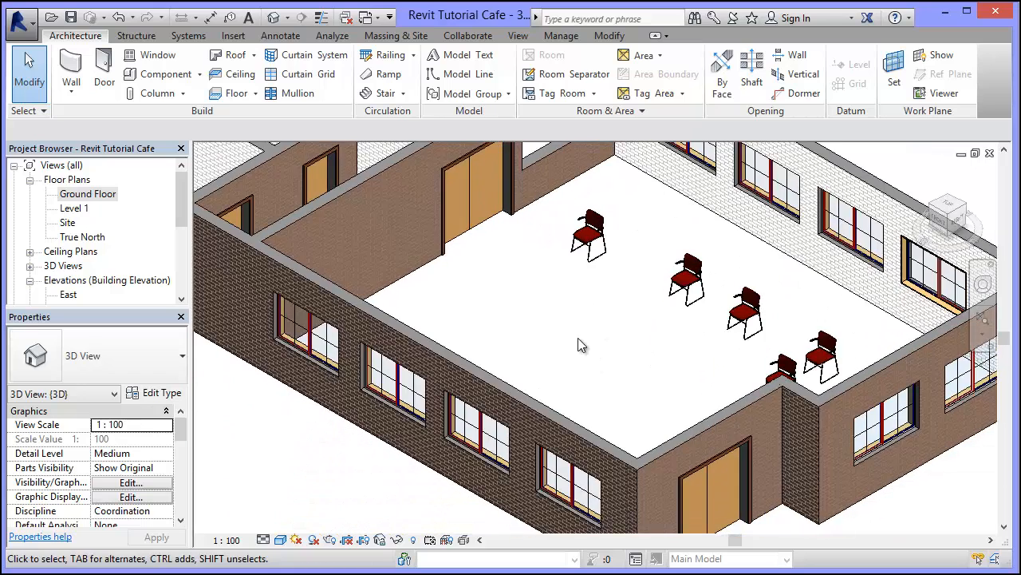
scroll(578, 338, "down", 1)
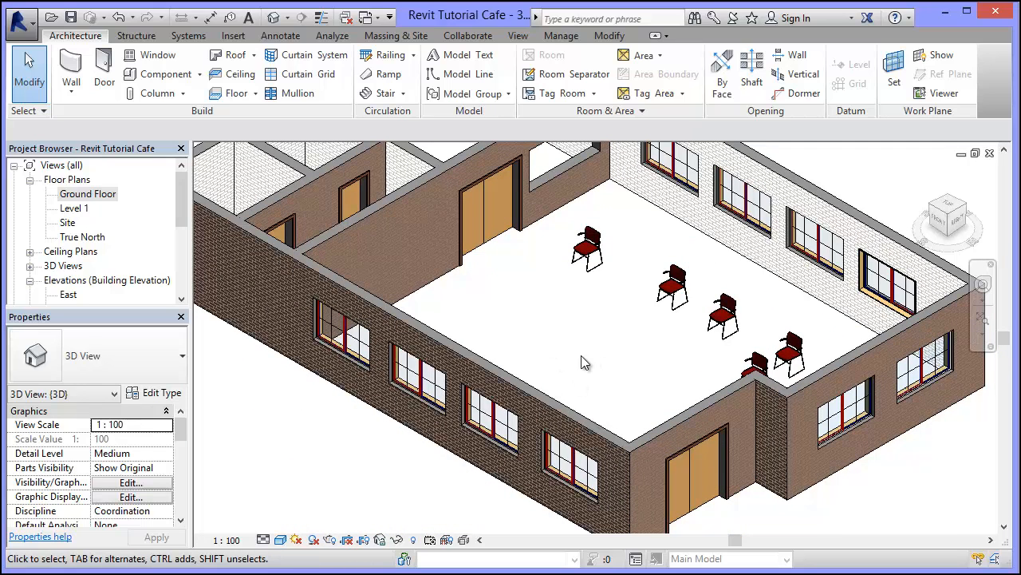
scroll(547, 317, "up", 4)
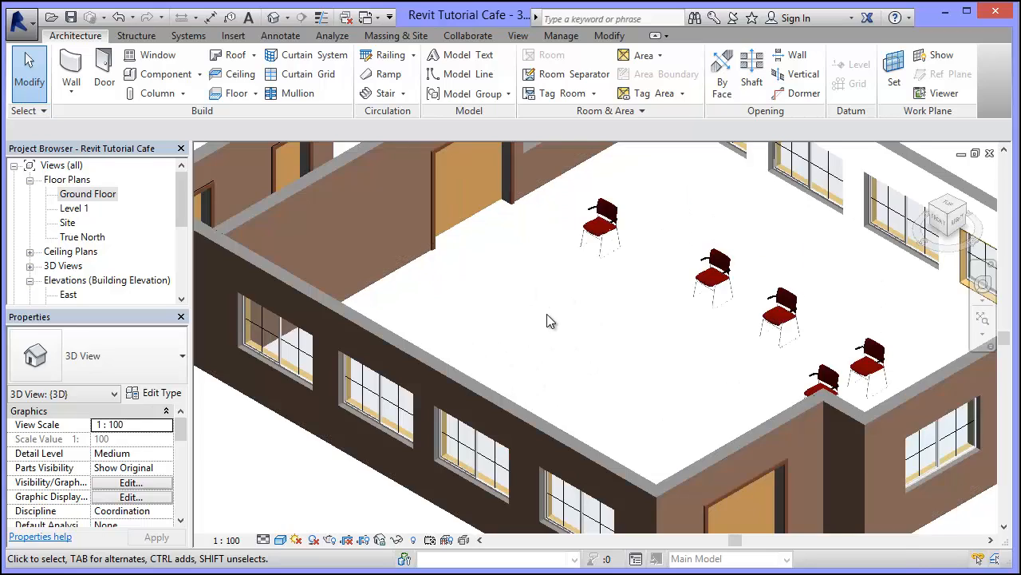
middle_click_drag(547, 317, 580, 406)
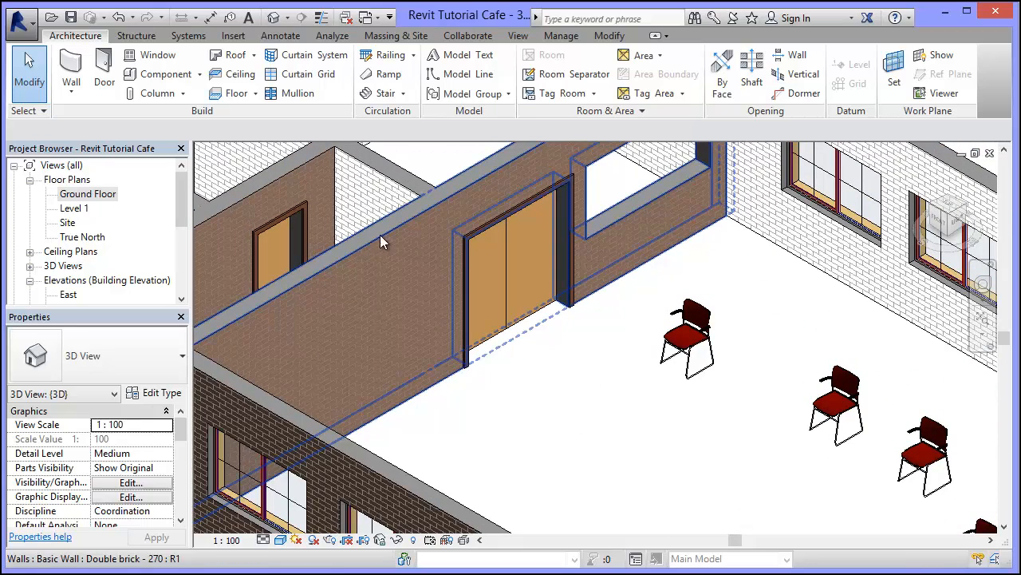
scroll(659, 433, "up", 3)
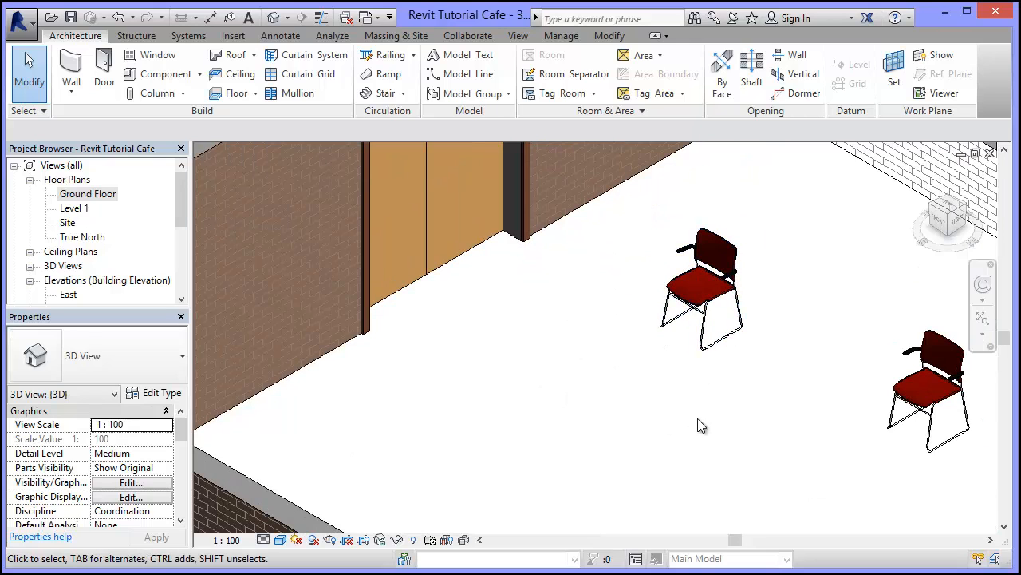
left_click(699, 352)
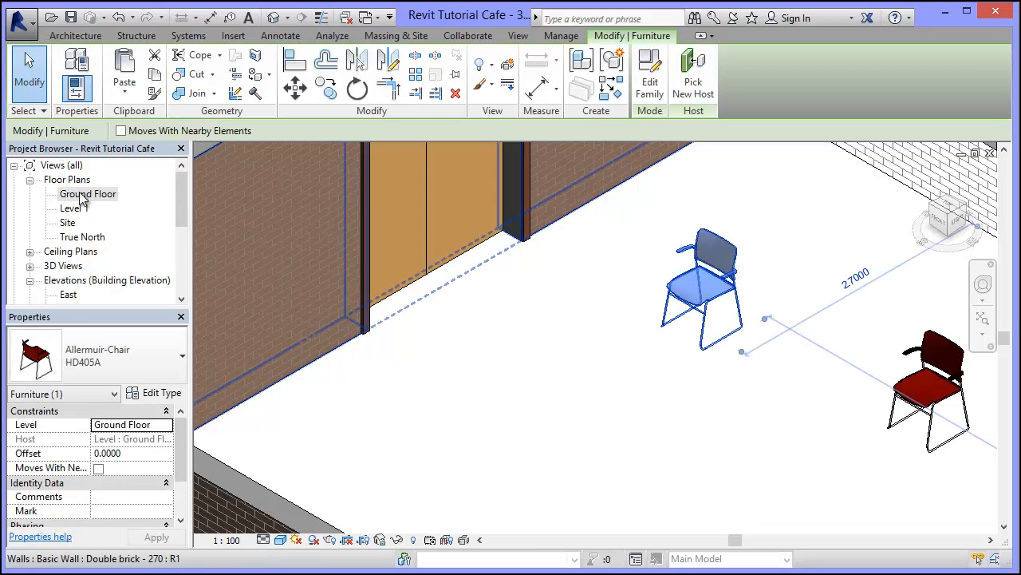
In the Ground Floor plan, place three more Allermuir-Chair components in a horizontal row below the existing row's left-hand chairs, facing that row
double_click(88, 194)
key("space")
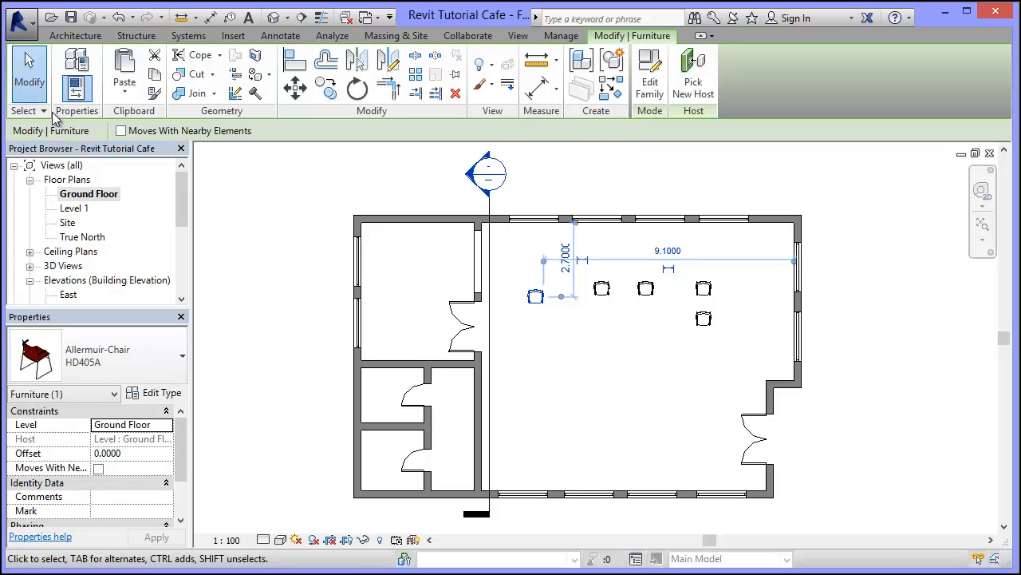
left_click(201, 238)
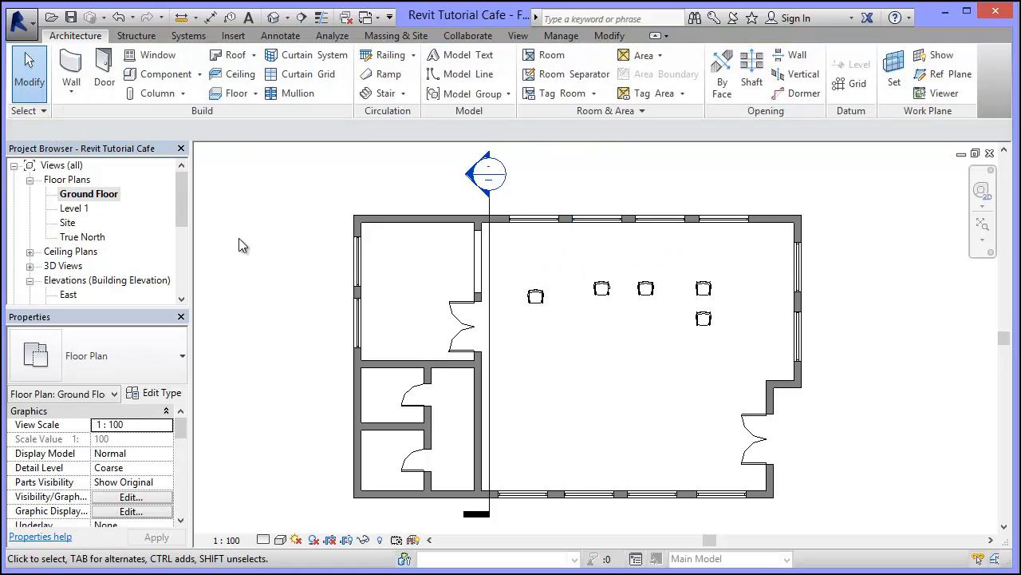
left_click(168, 74)
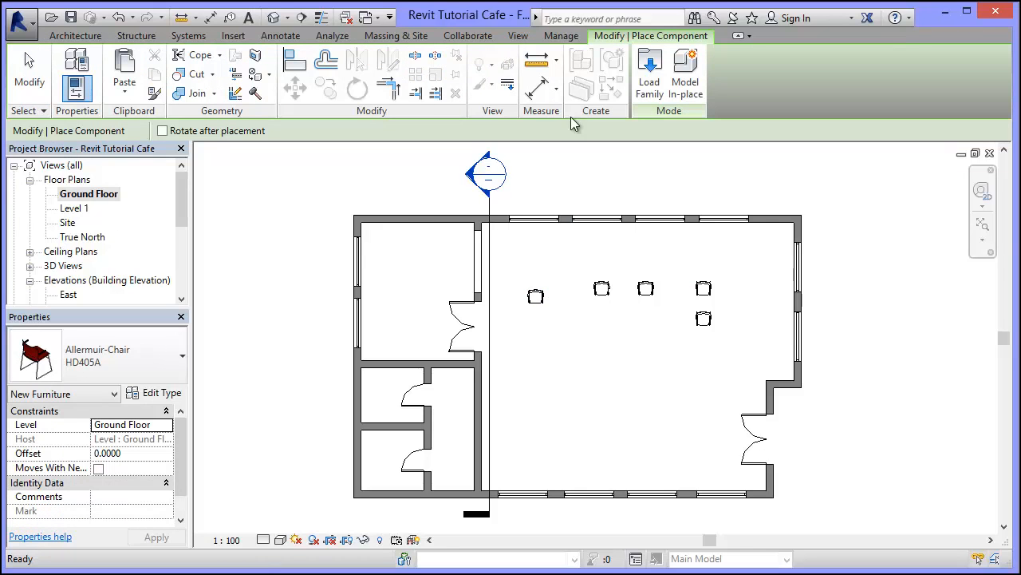
left_click(648, 68)
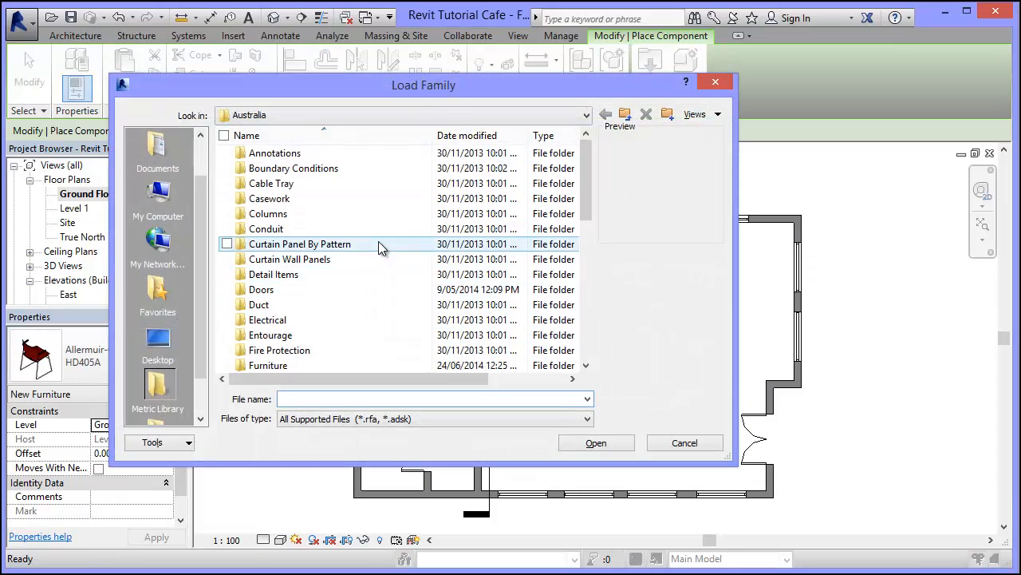
left_click(716, 83)
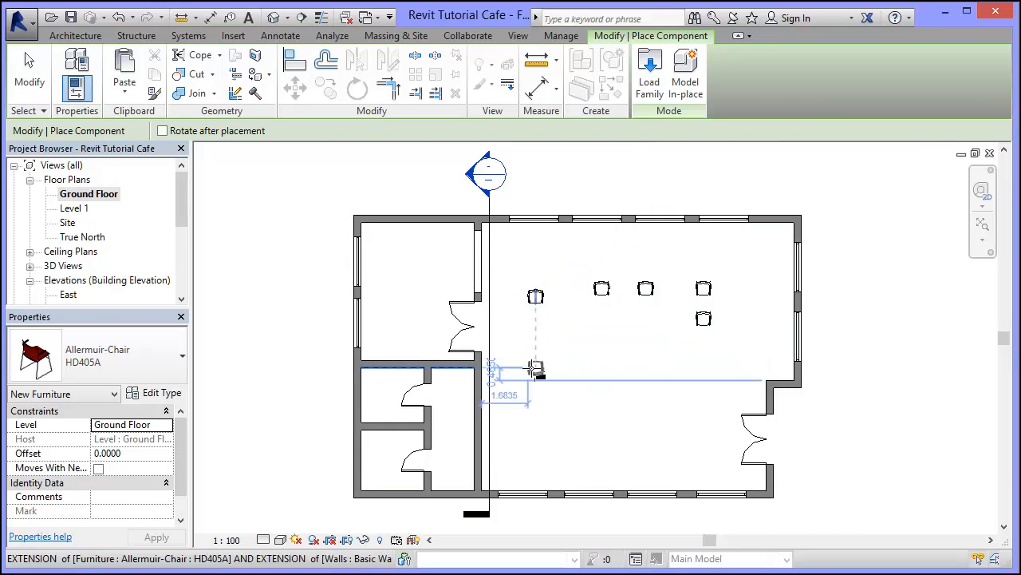
left_click(536, 368)
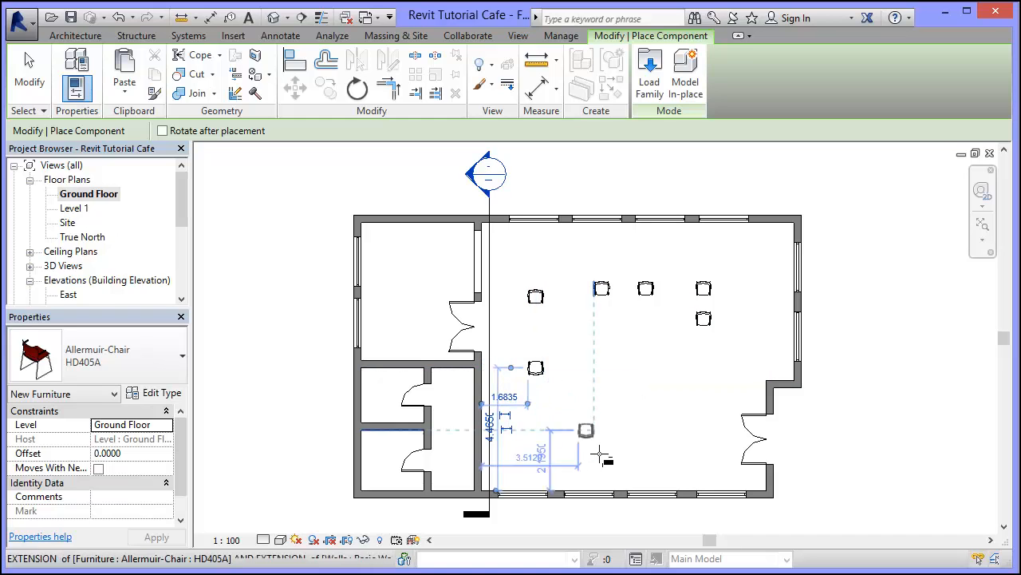
left_click(564, 368)
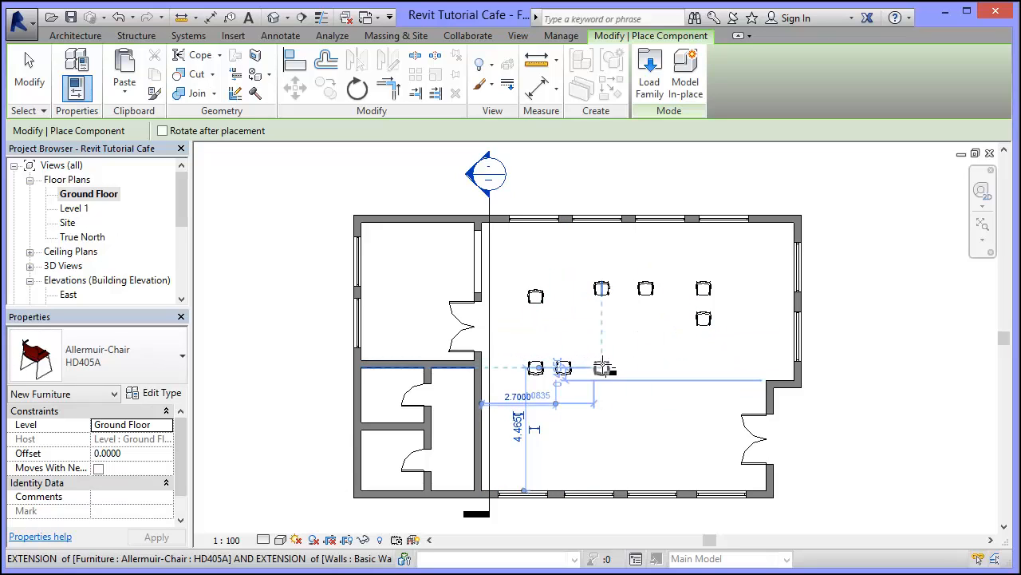
left_click(604, 368)
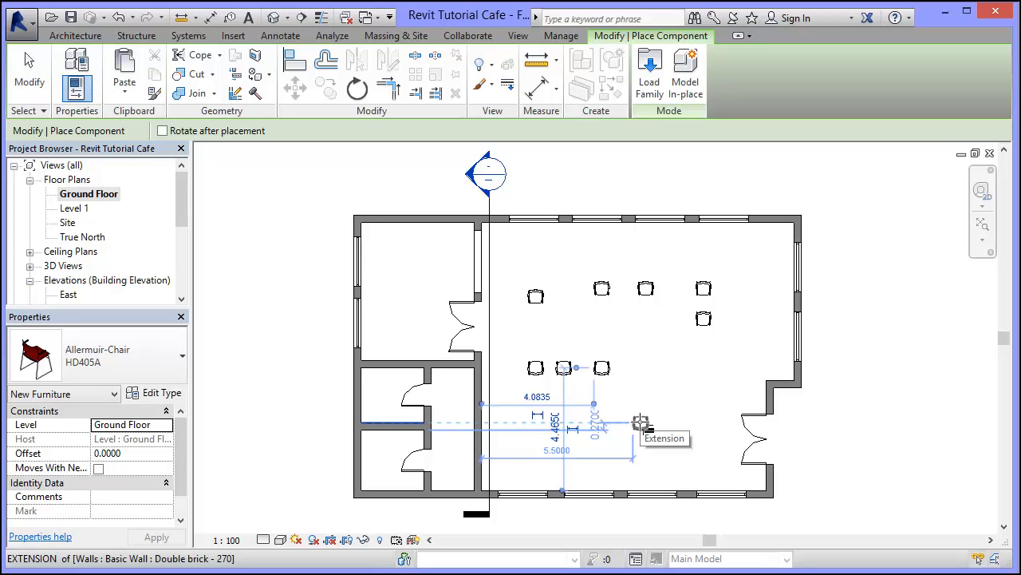
In the default 3D view, place another Allermuir-Chair right beside the upper row's chair nearest the interior double door
left_click(272, 18)
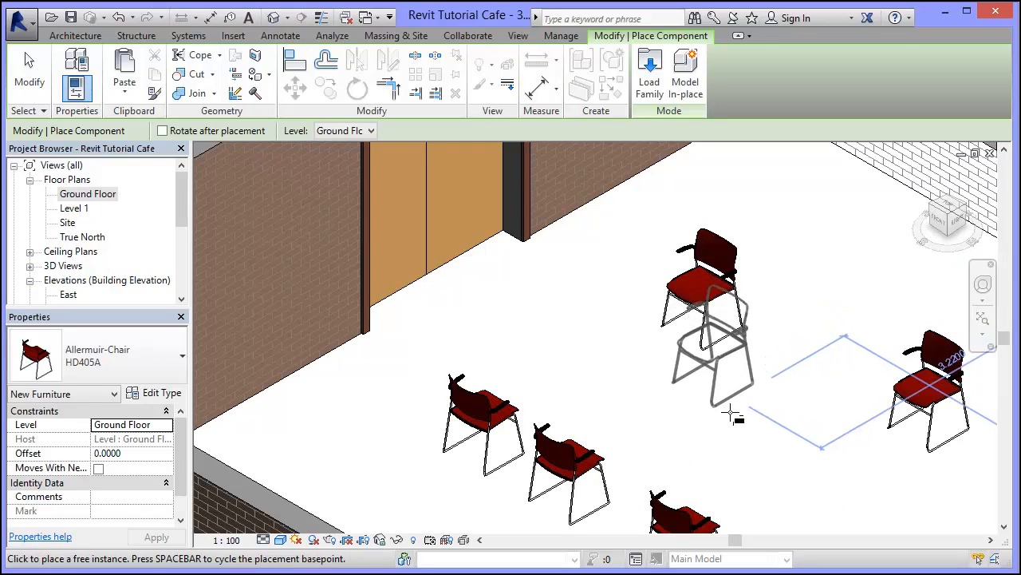
left_click(772, 356)
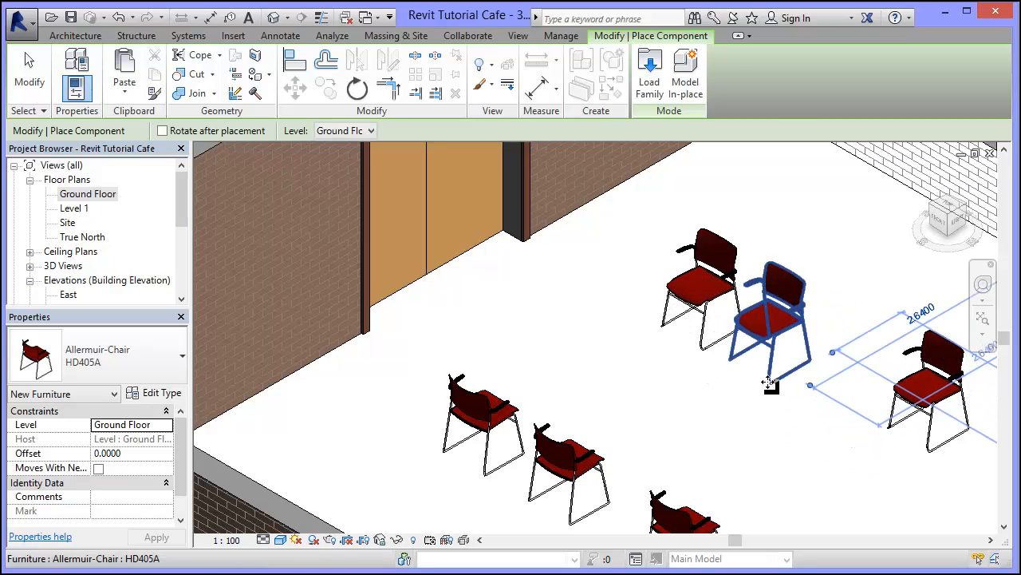